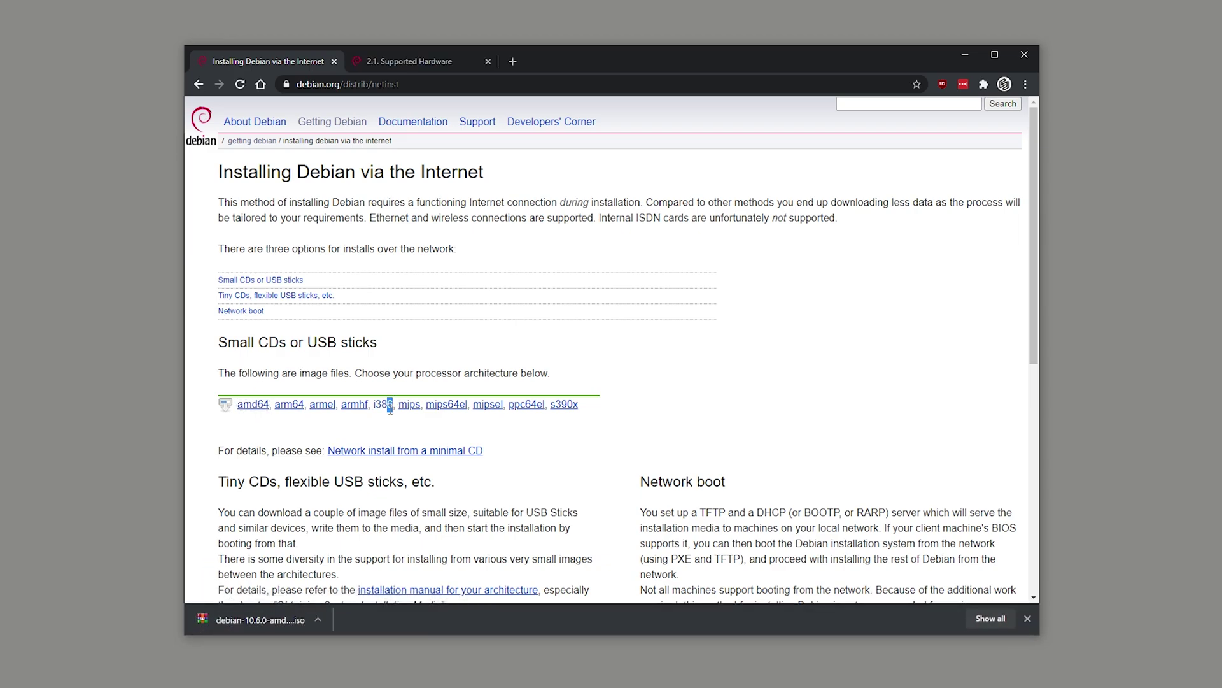
# Step: Check the processor model and its performance details in Task Manager to determine the right Debian image architecture
pyautogui.moveTo(372, 404); pyautogui.dragTo(394, 405)
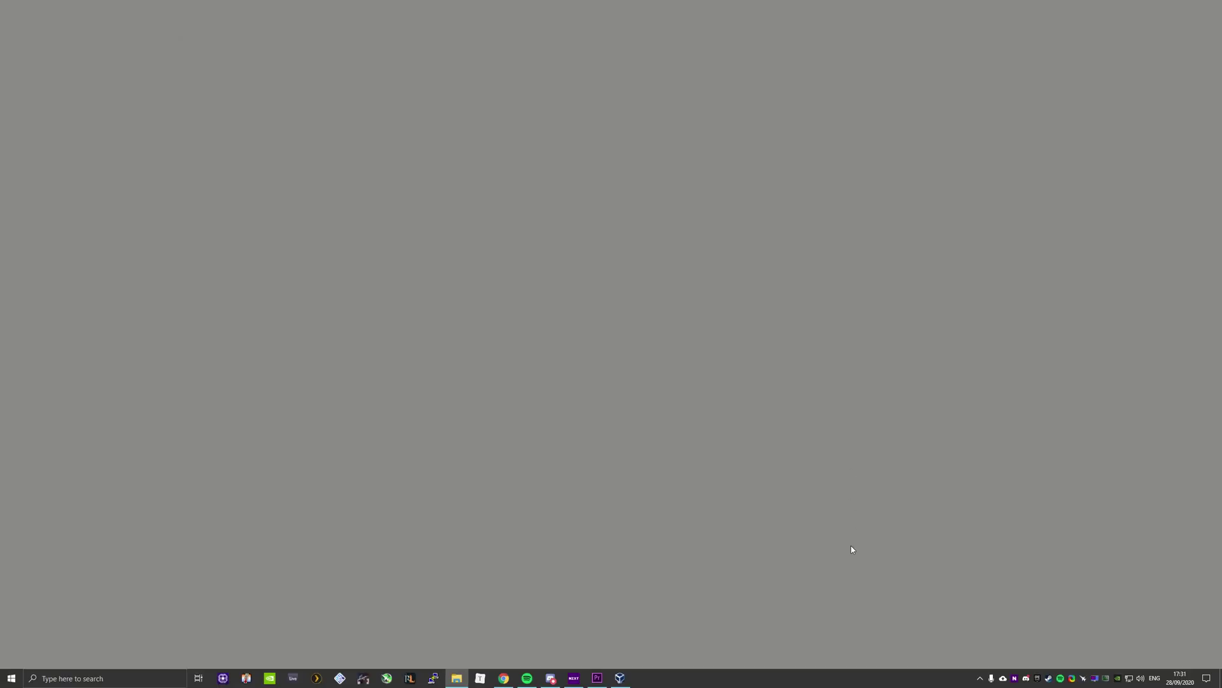
pyautogui.rightClick(815, 677)
pyautogui.click(833, 644)
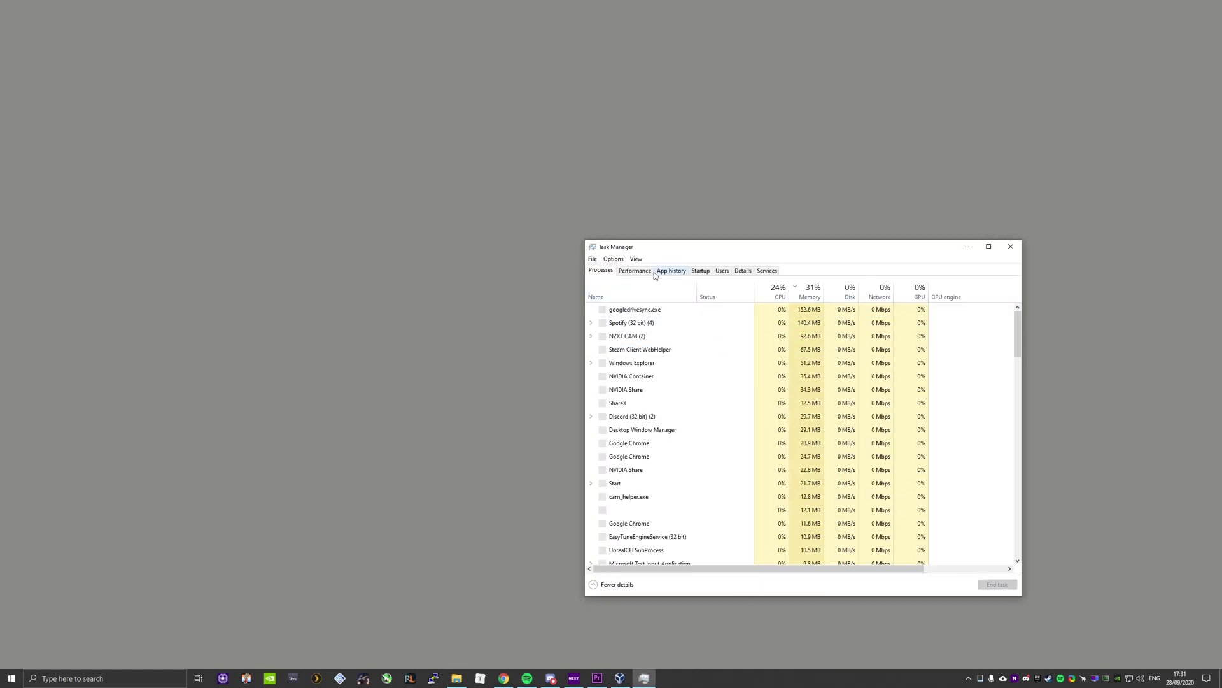
pyautogui.click(648, 267)
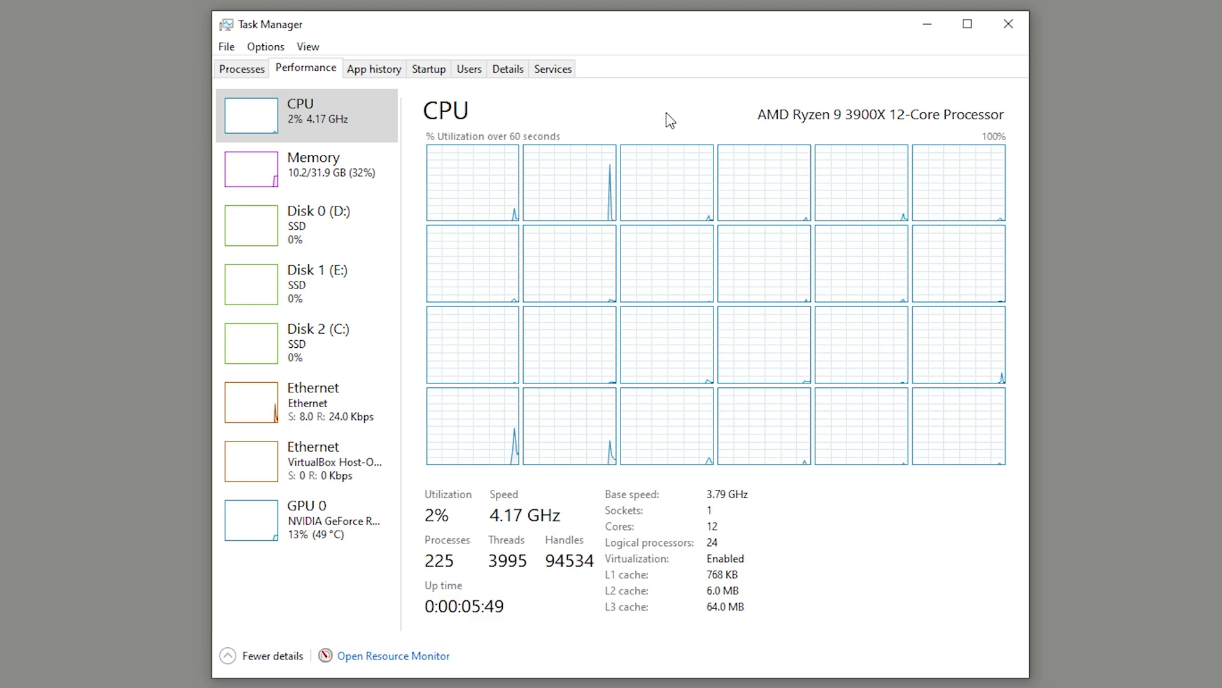
pyautogui.click(1008, 25)
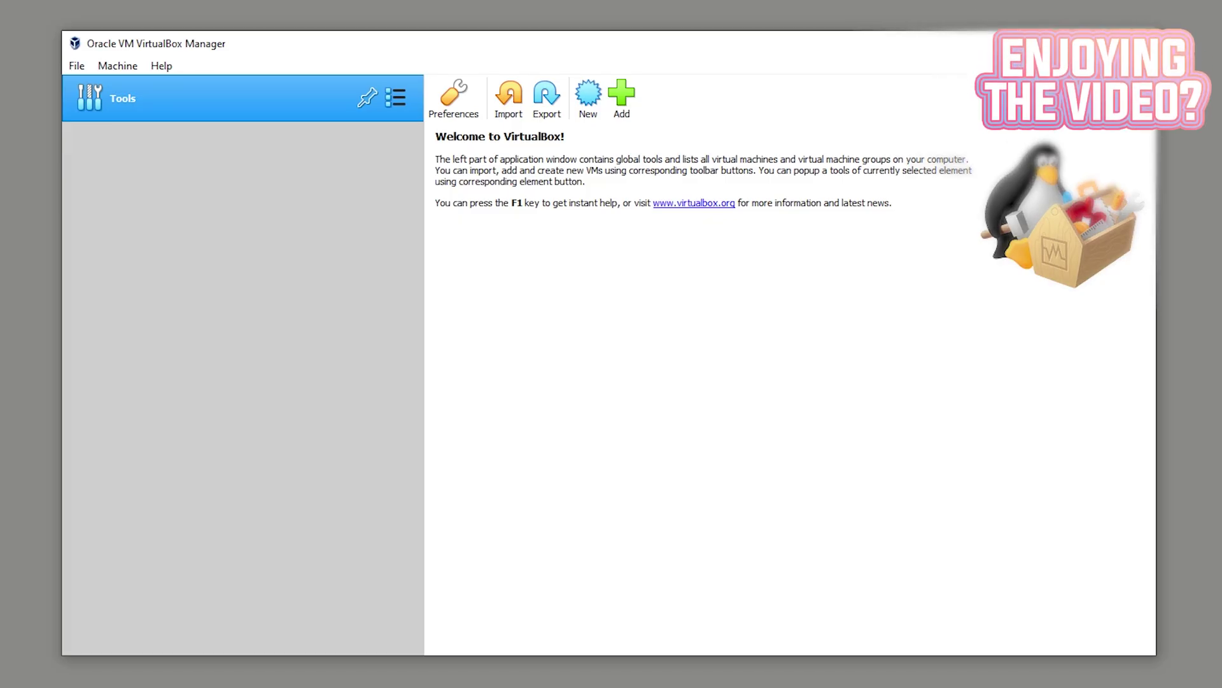
# Step: Start a new Debian (64-bit) Linux virtual machine named "debian bot" with 12525 MB of memory
pyautogui.click(588, 95)
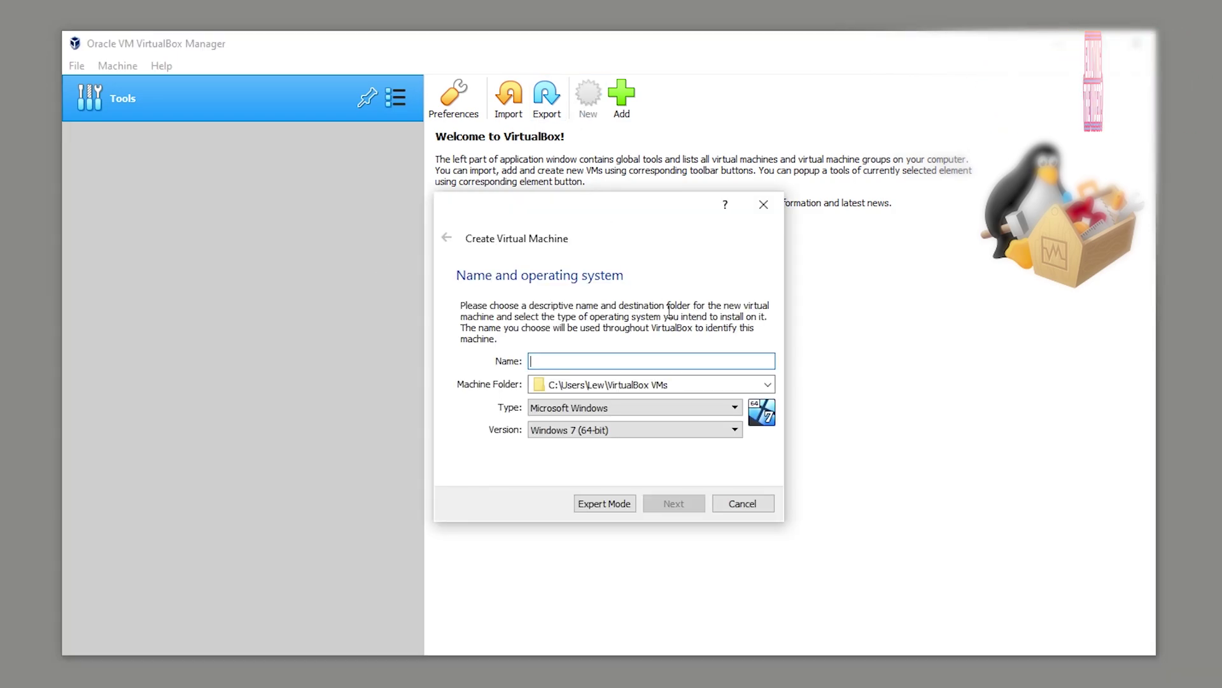
pyautogui.write('debian bot')
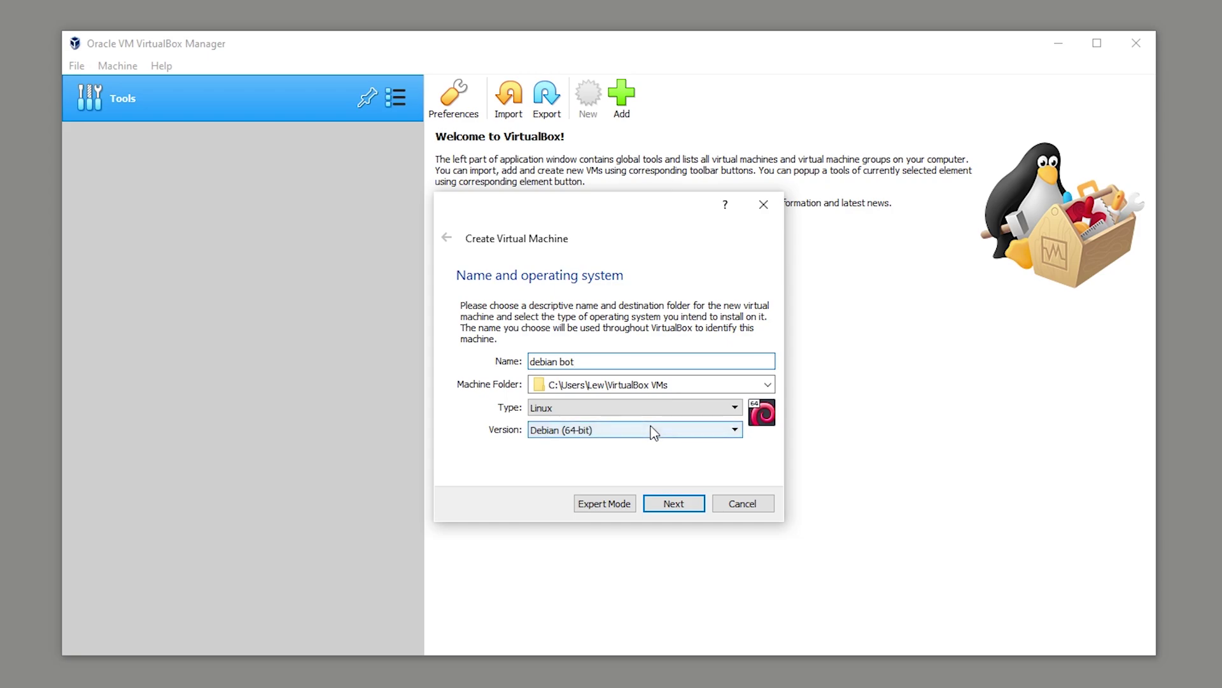
pyautogui.click(668, 505)
pyautogui.moveTo(473, 359); pyautogui.dragTo(554, 359)
pyautogui.click(684, 503)
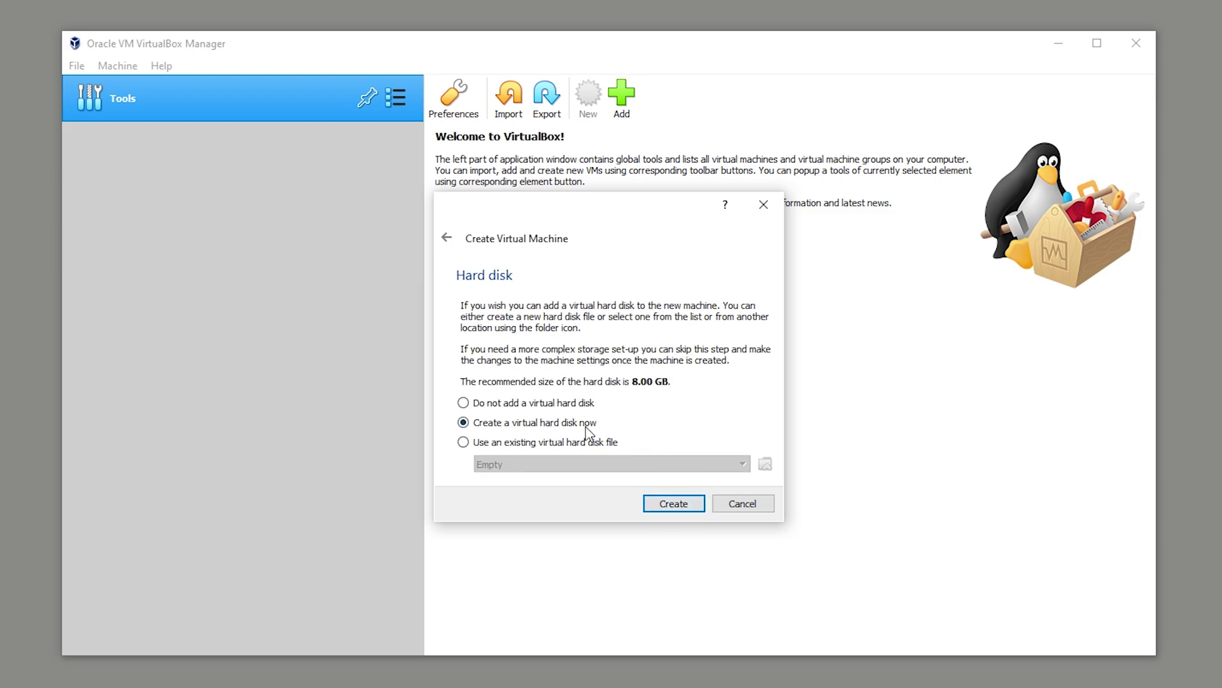
# Step: Create a dynamically allocated VHD hard disk of 38.77 GB for the new virtual machine
pyautogui.click(670, 506)
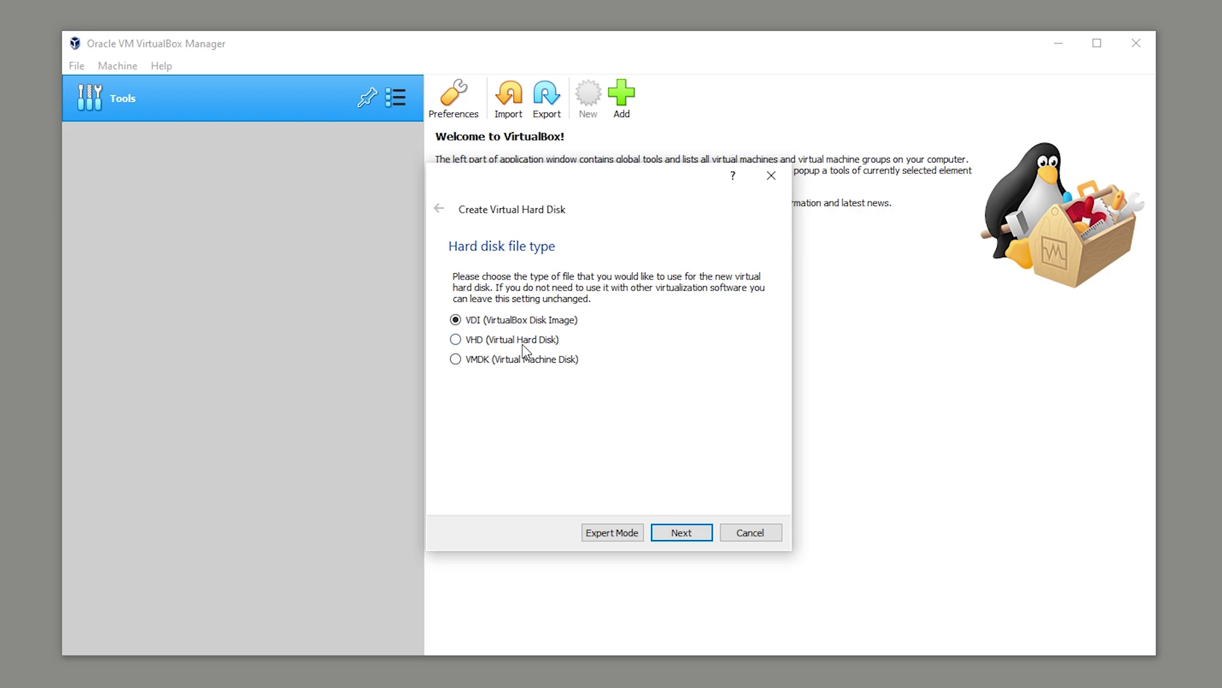
pyautogui.click(677, 532)
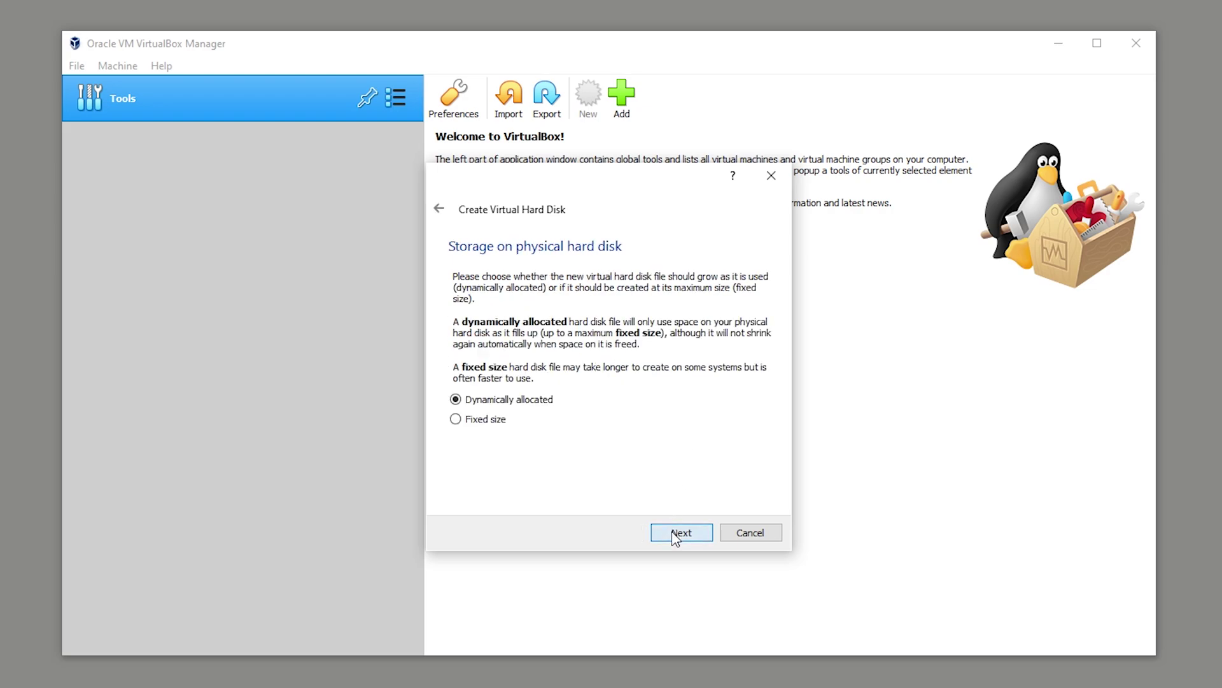
pyautogui.click(678, 532)
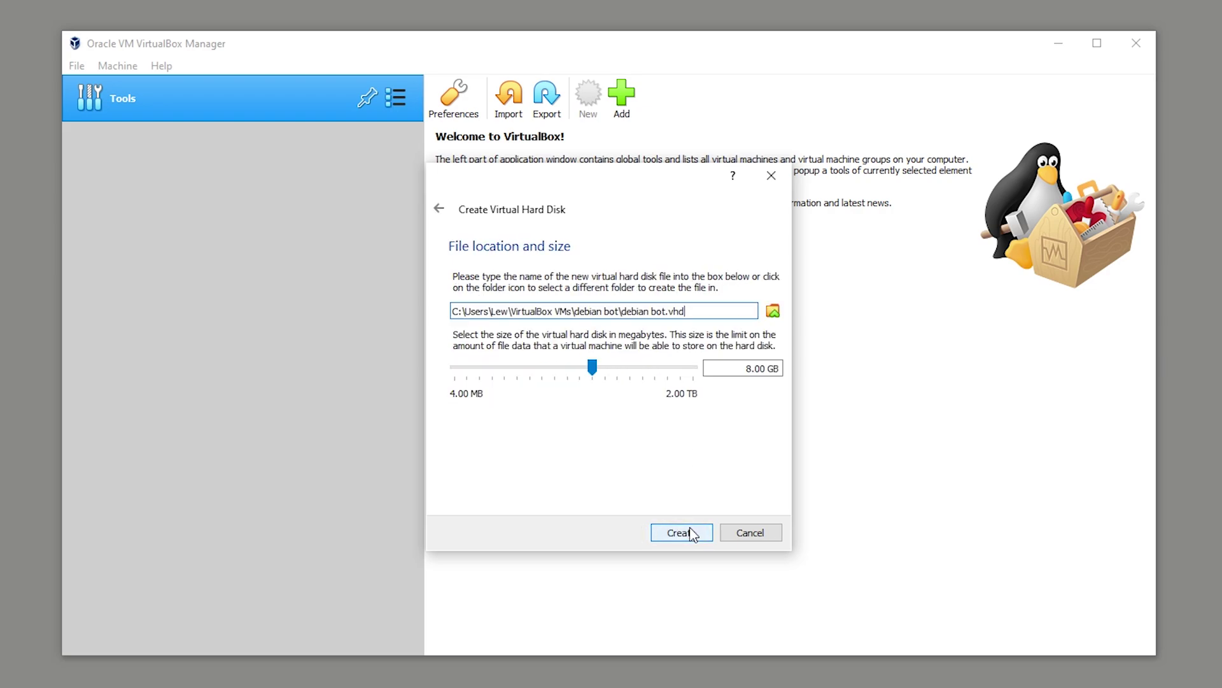
pyautogui.moveTo(592, 367); pyautogui.dragTo(620, 367)
pyautogui.click(682, 533)
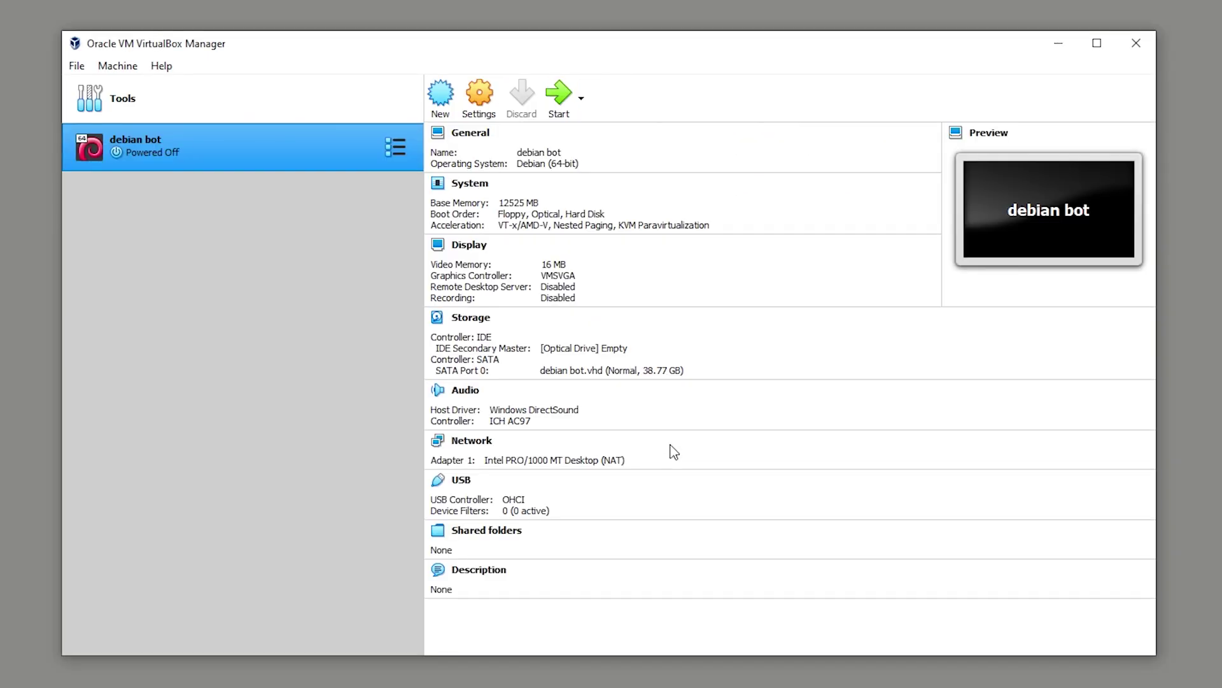
# Step: Attach network adapter 1 of the debian bot machine to Bridged Adapter
pyautogui.click(479, 97)
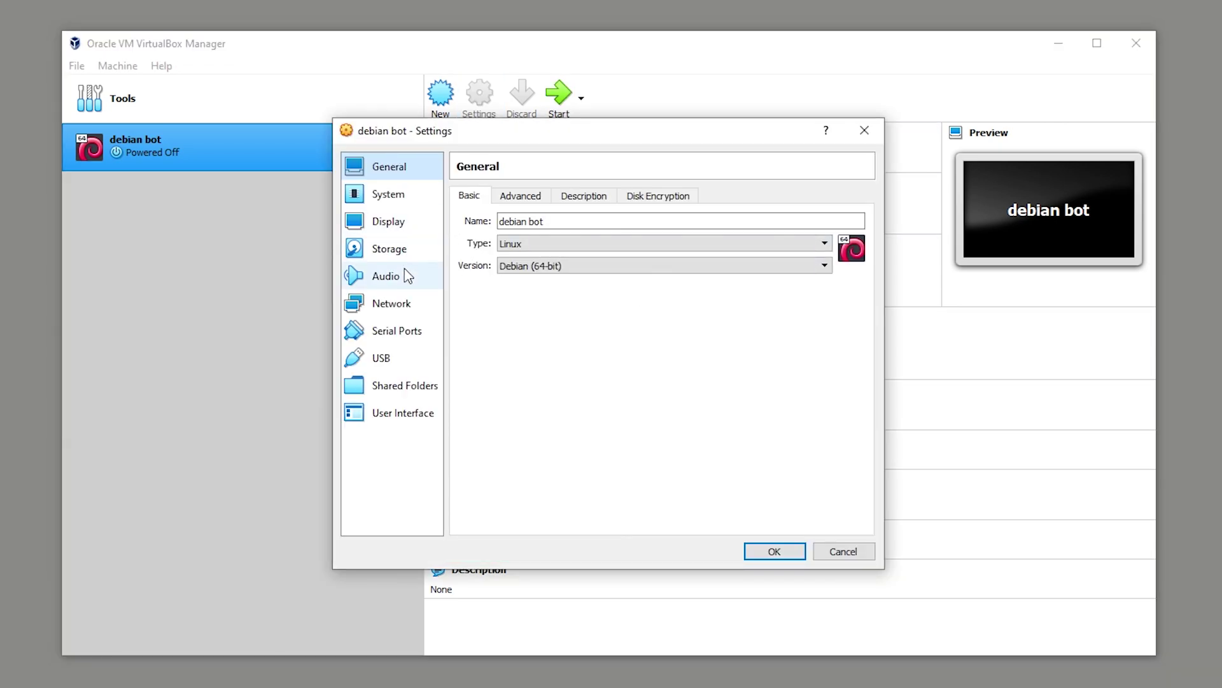
pyautogui.click(403, 303)
pyautogui.click(589, 243)
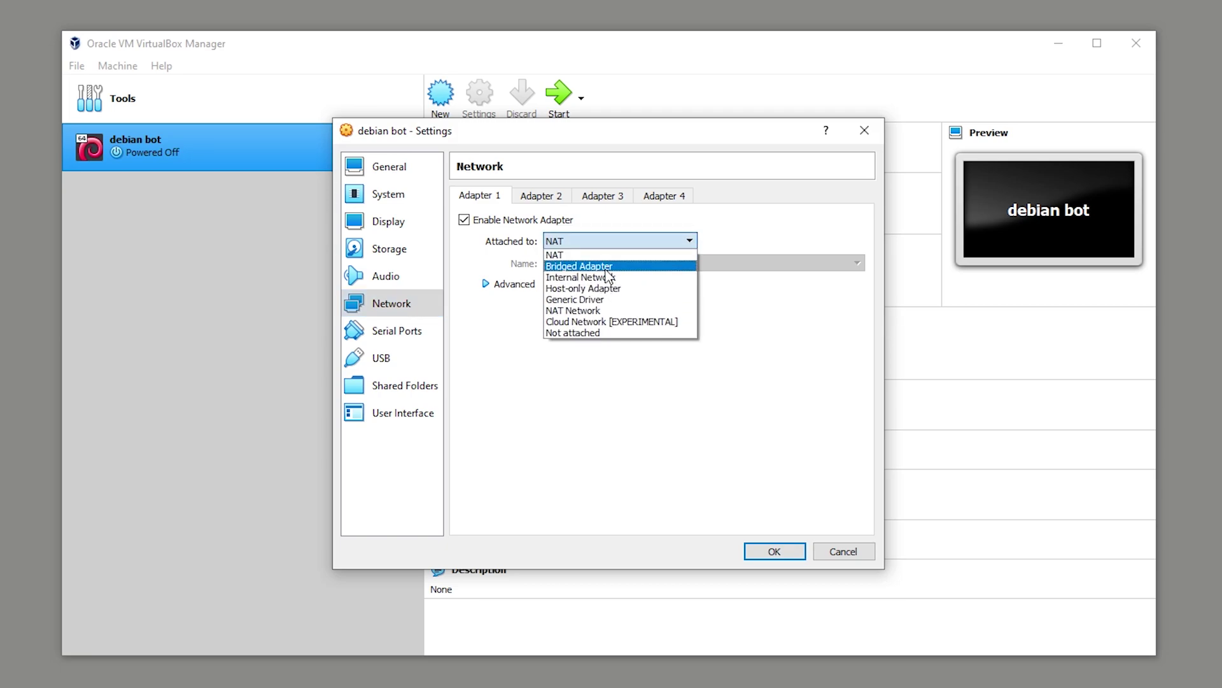
pyautogui.click(606, 268)
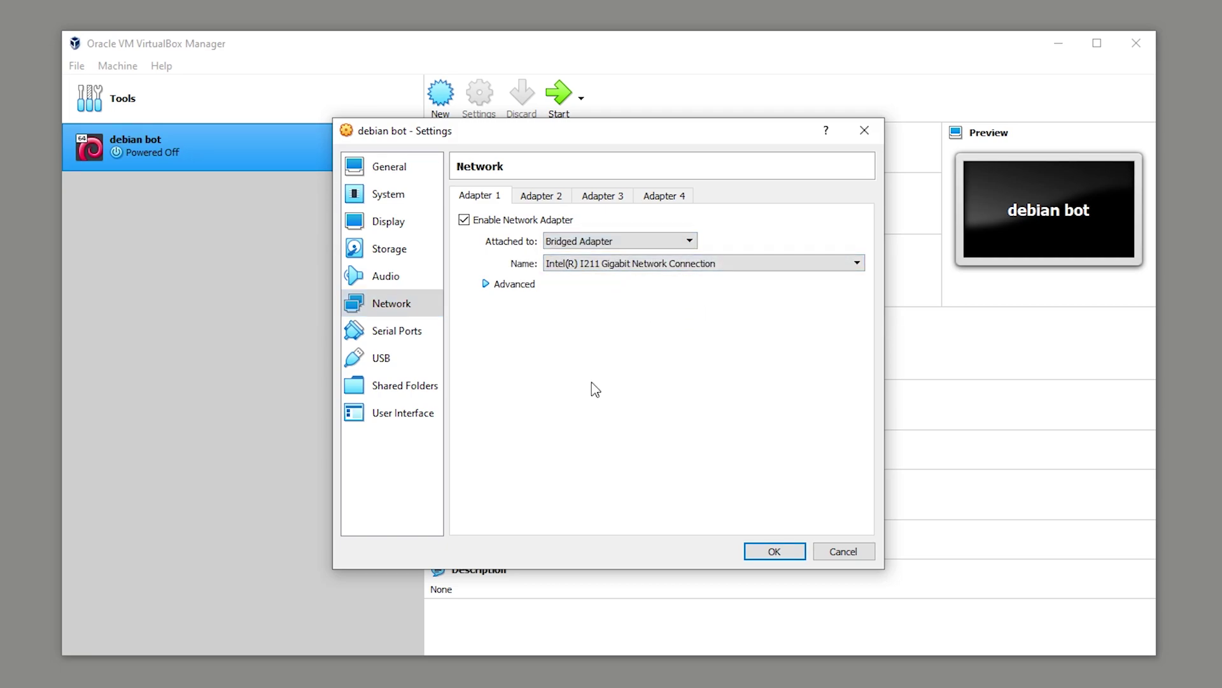
# Step: Load debian-10.6.0-amd64-netinst.iso from Downloads into the machine's empty IDE optical drive
pyautogui.click(389, 248)
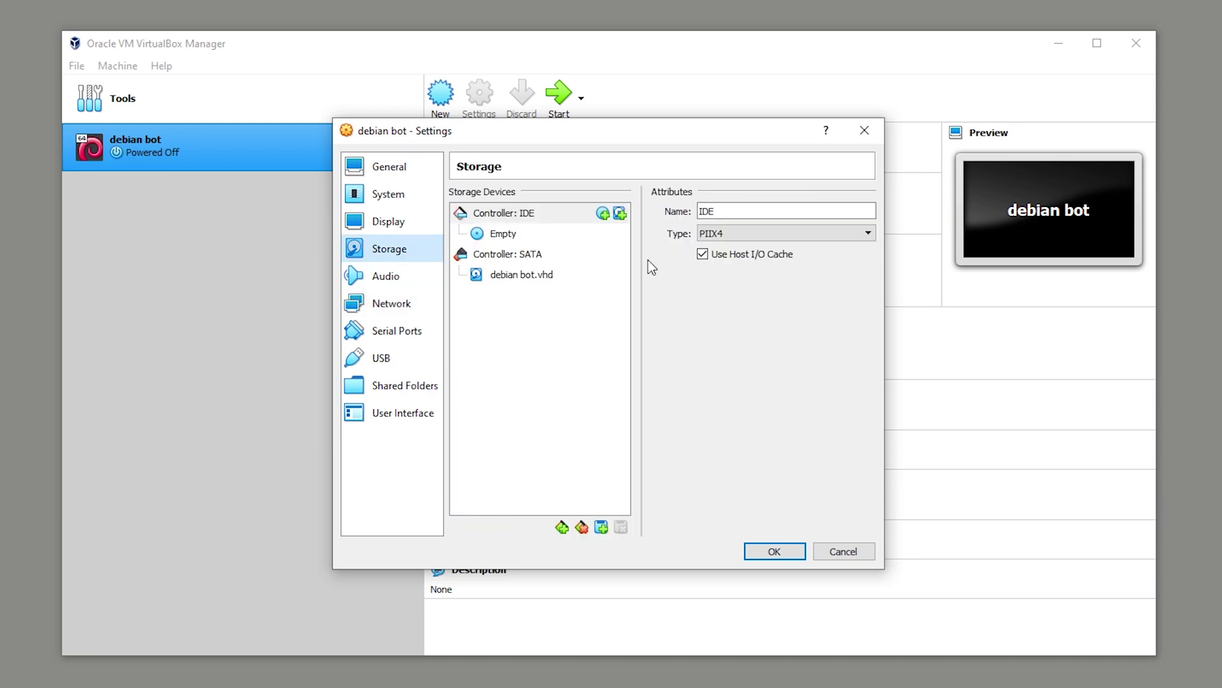
pyautogui.click(503, 233)
pyautogui.click(866, 211)
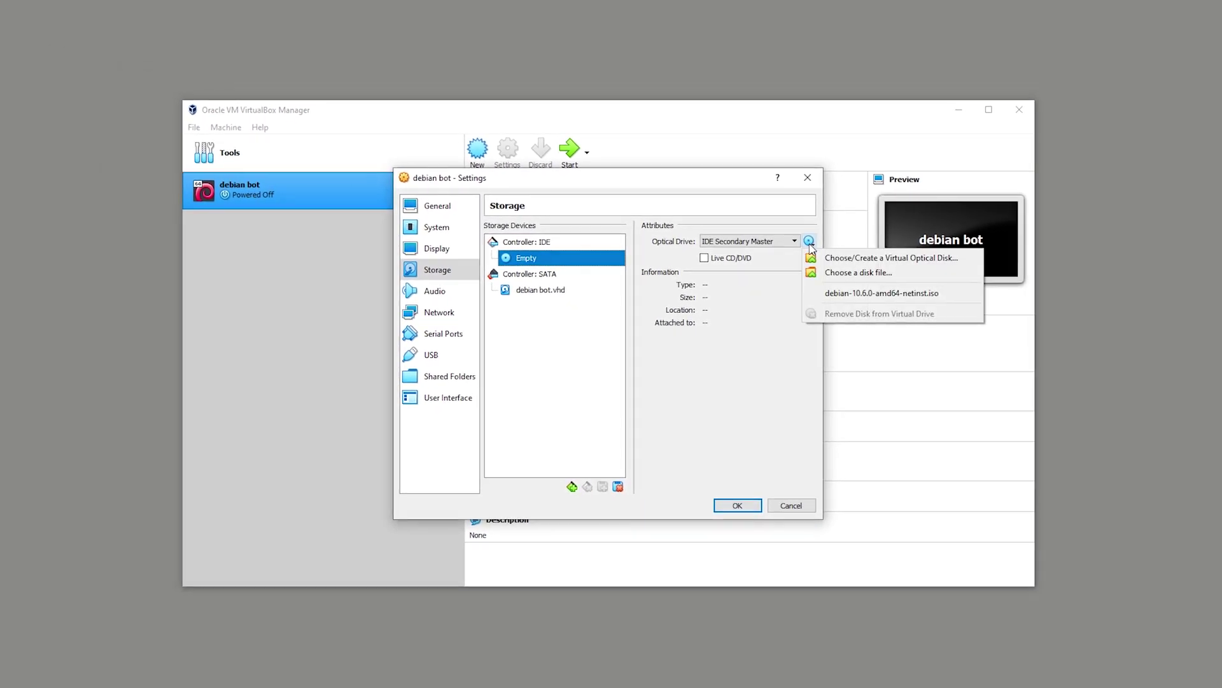
pyautogui.click(841, 272)
pyautogui.click(603, 306)
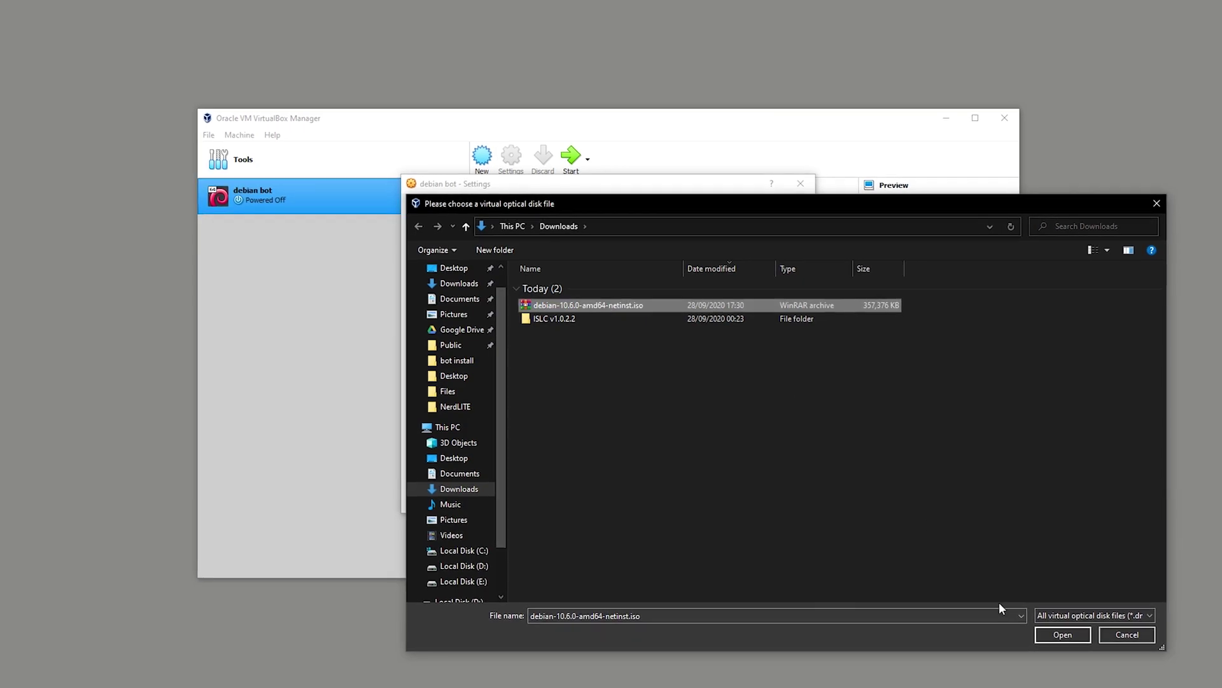
pyautogui.click(1061, 633)
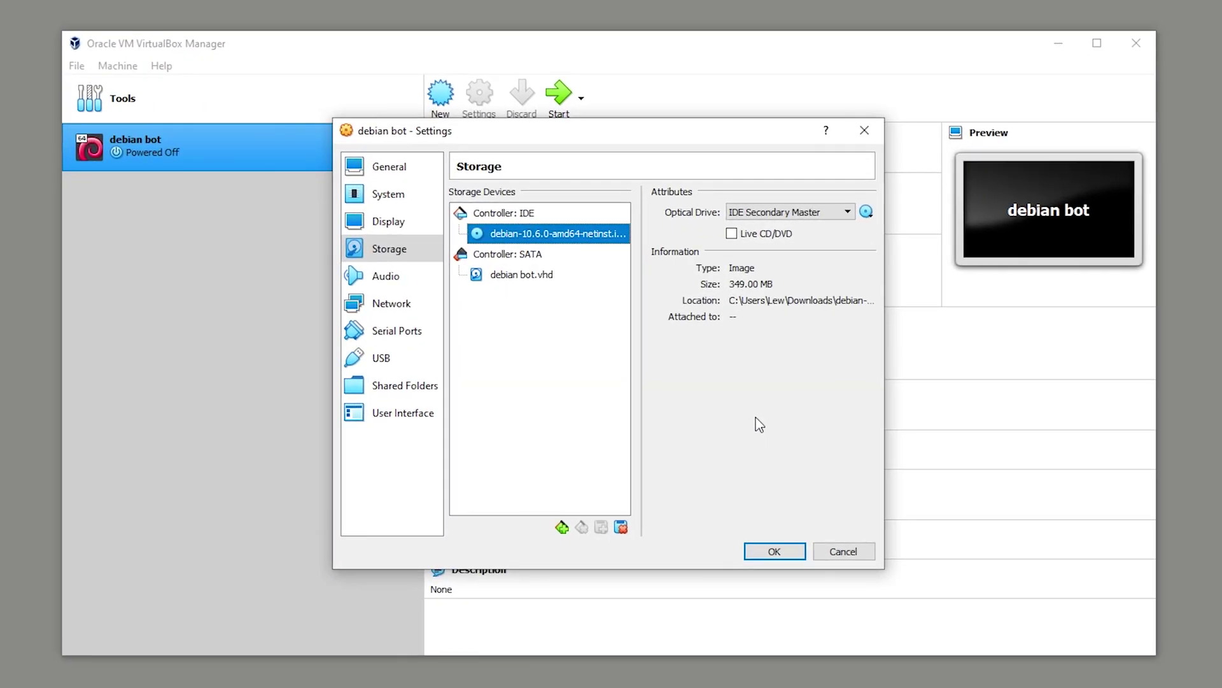
# Step: Assign 8 processors to the virtual machine with nested VT-x/AMD-V enabled, and save the settings
pyautogui.click(388, 193)
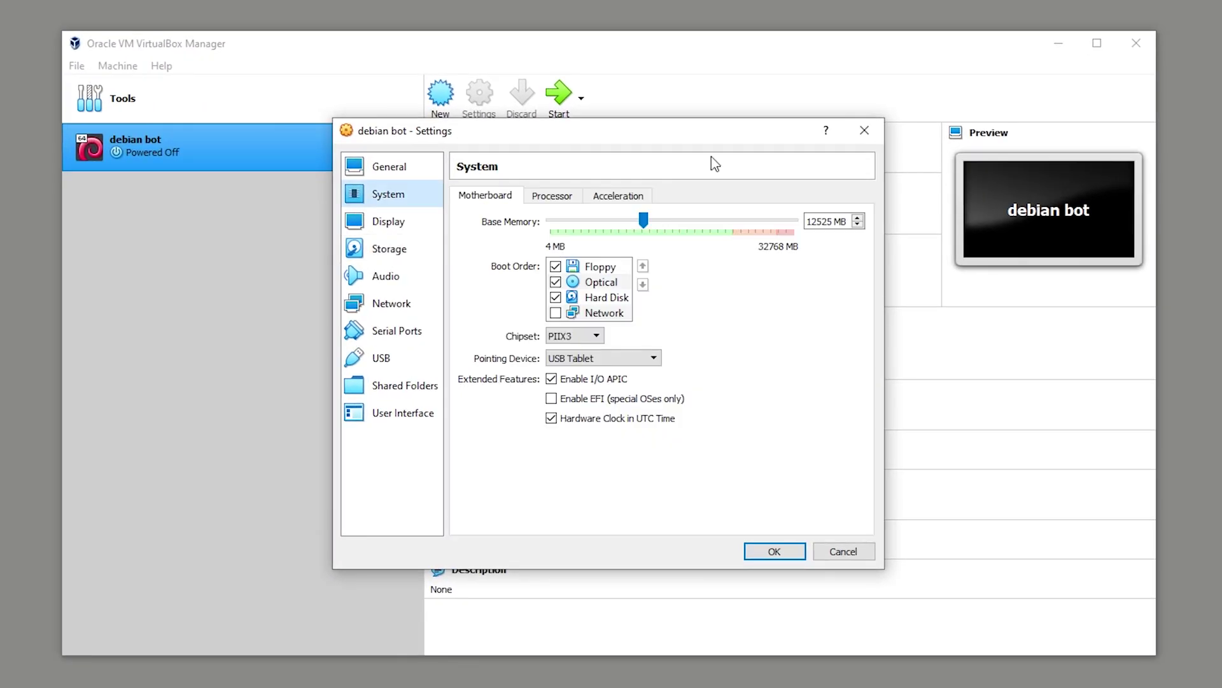
pyautogui.click(545, 197)
pyautogui.moveTo(551, 221); pyautogui.dragTo(630, 221)
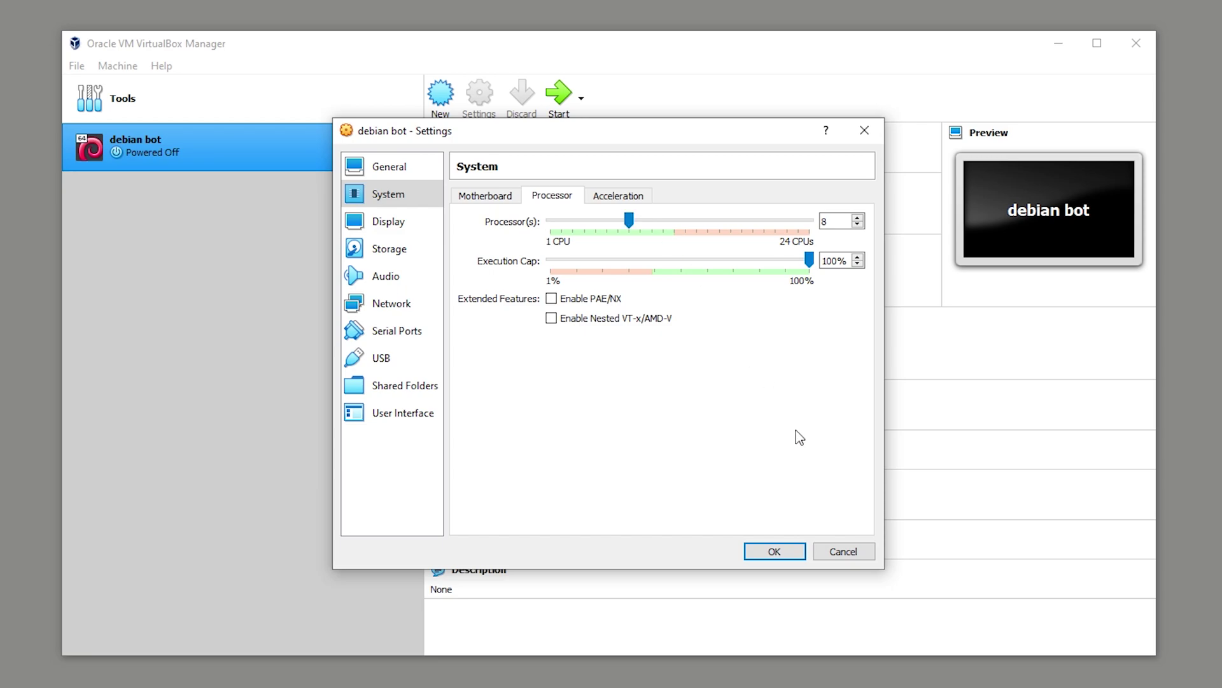
pyautogui.click(551, 319)
pyautogui.click(776, 550)
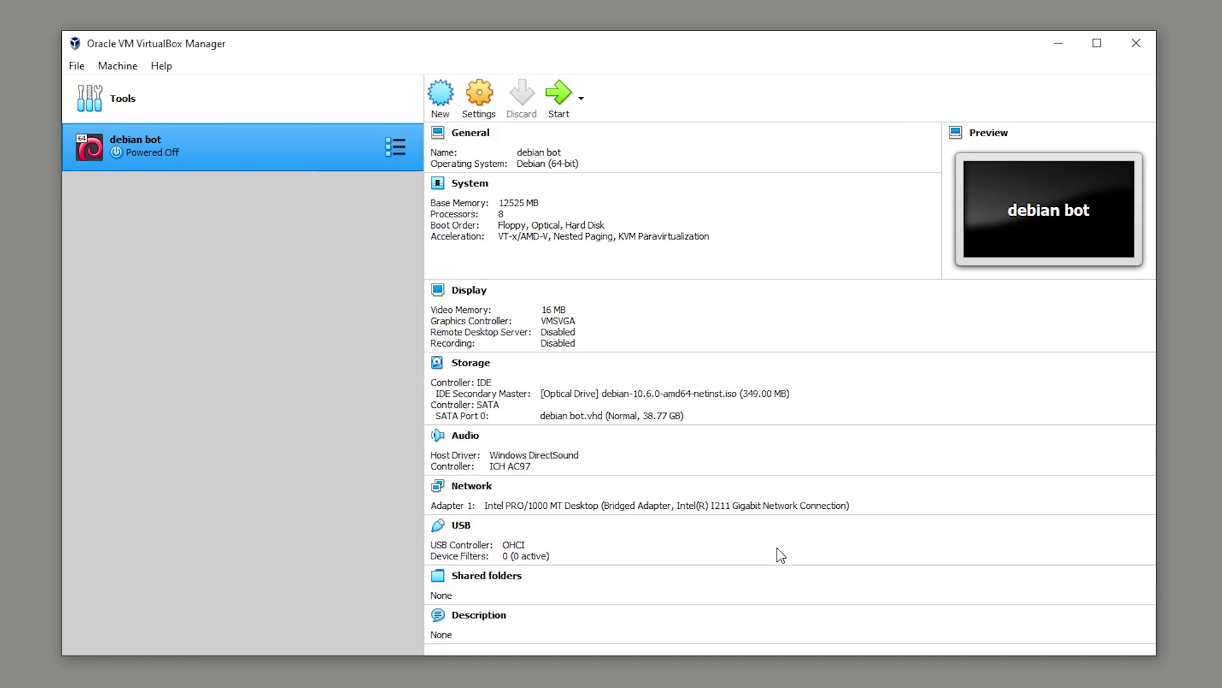
# Step: Boot the debian bot machine from debian-10.6.0-amd64-netinst.iso and launch the graphical Debian installer
pyautogui.doubleClick(269, 156)
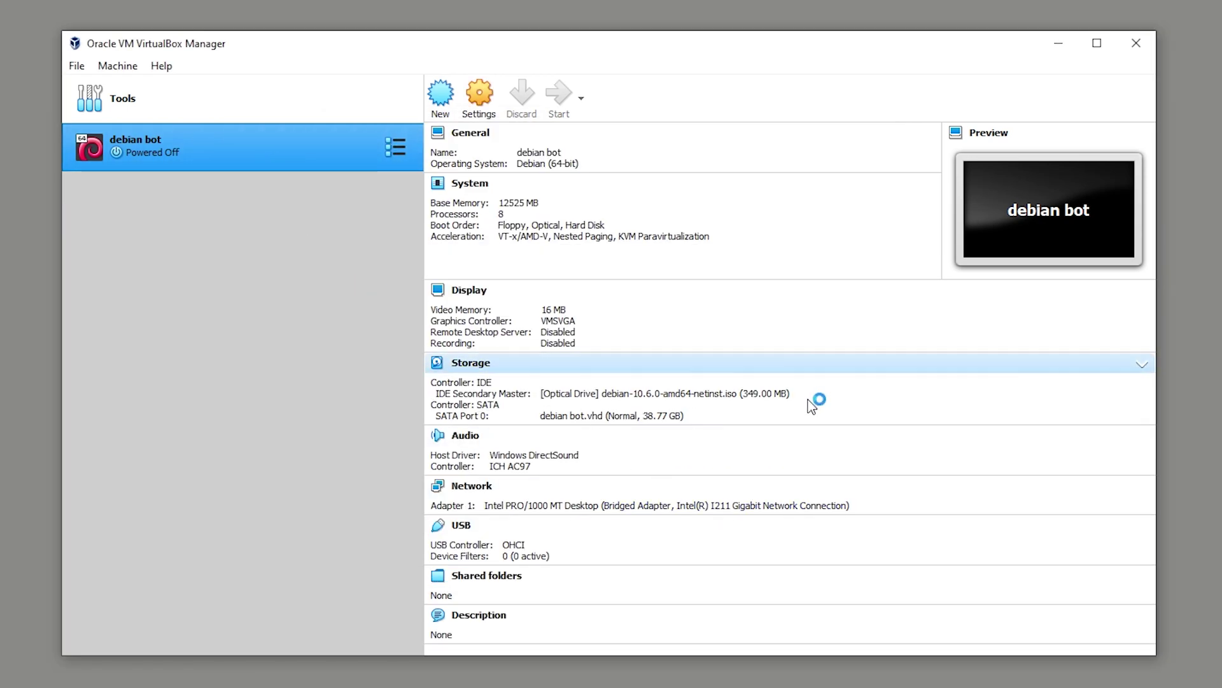
pyautogui.click(1061, 52)
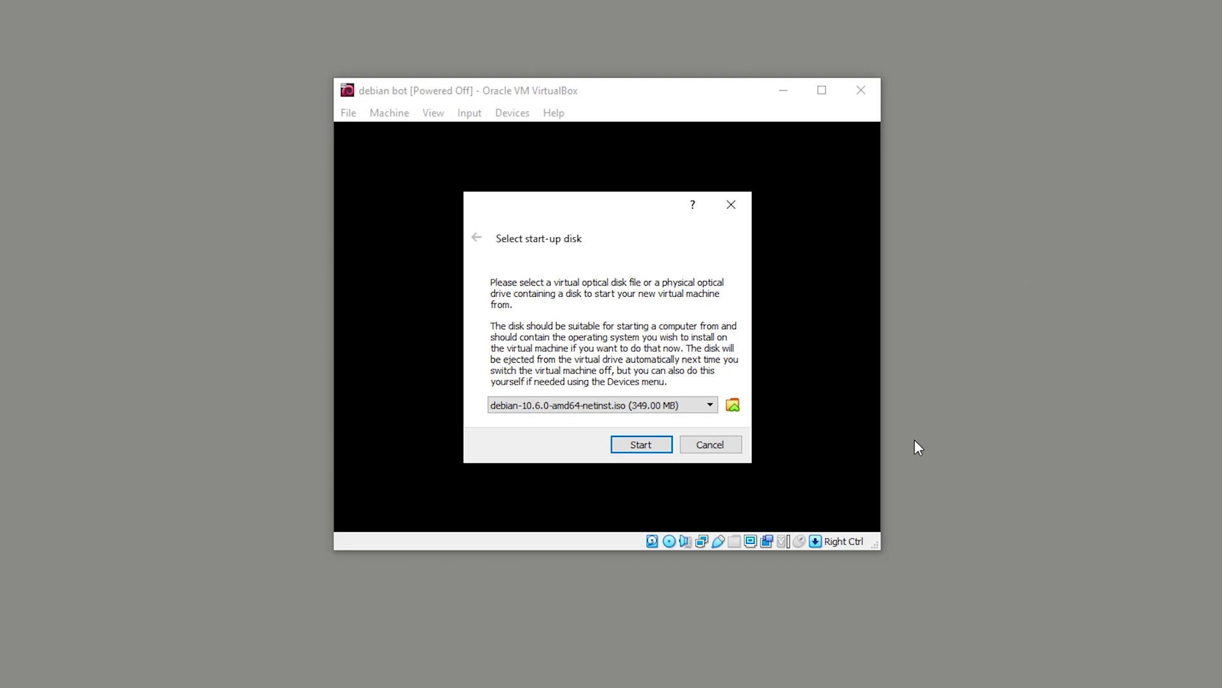
pyautogui.click(637, 446)
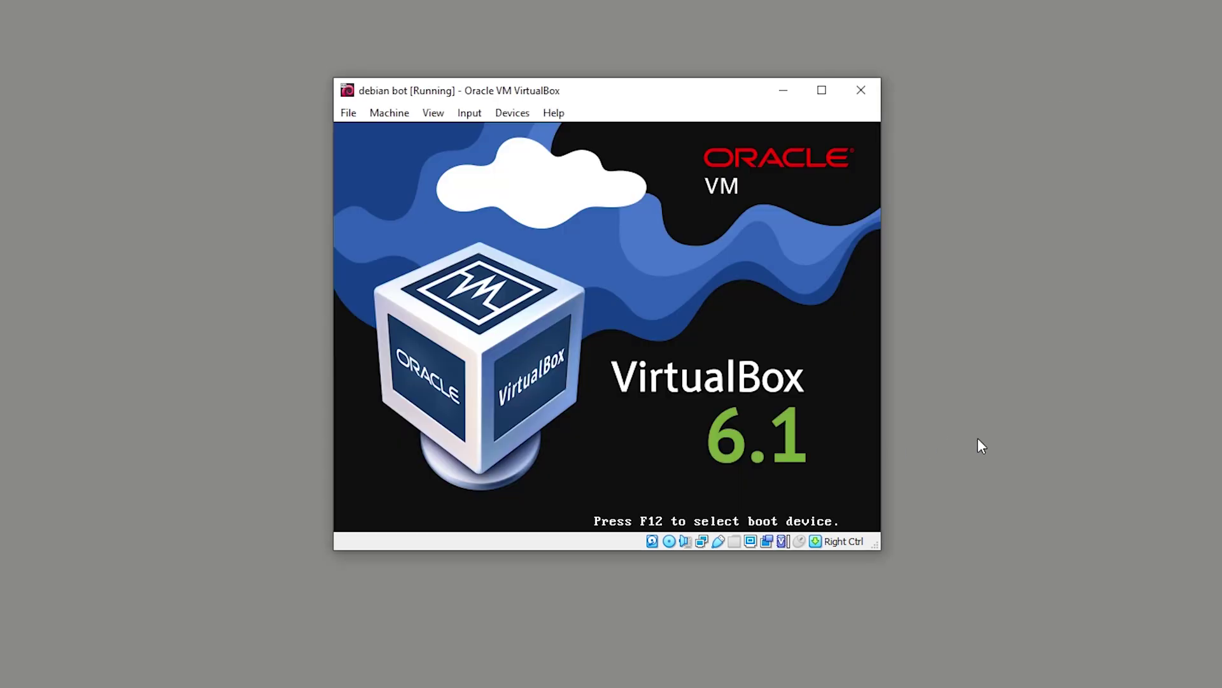
pyautogui.press('Return')
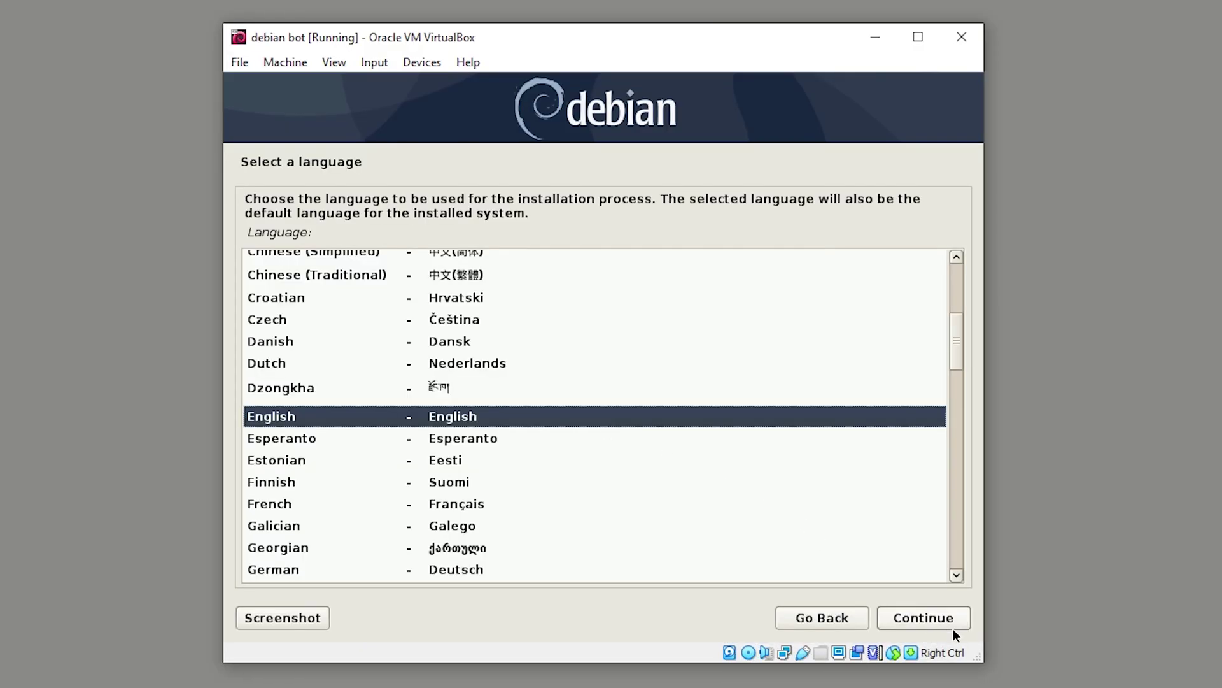
# Step: Choose English as the installation language and United Kingdom as the location, and proceed to the network configuration
pyautogui.click(952, 621)
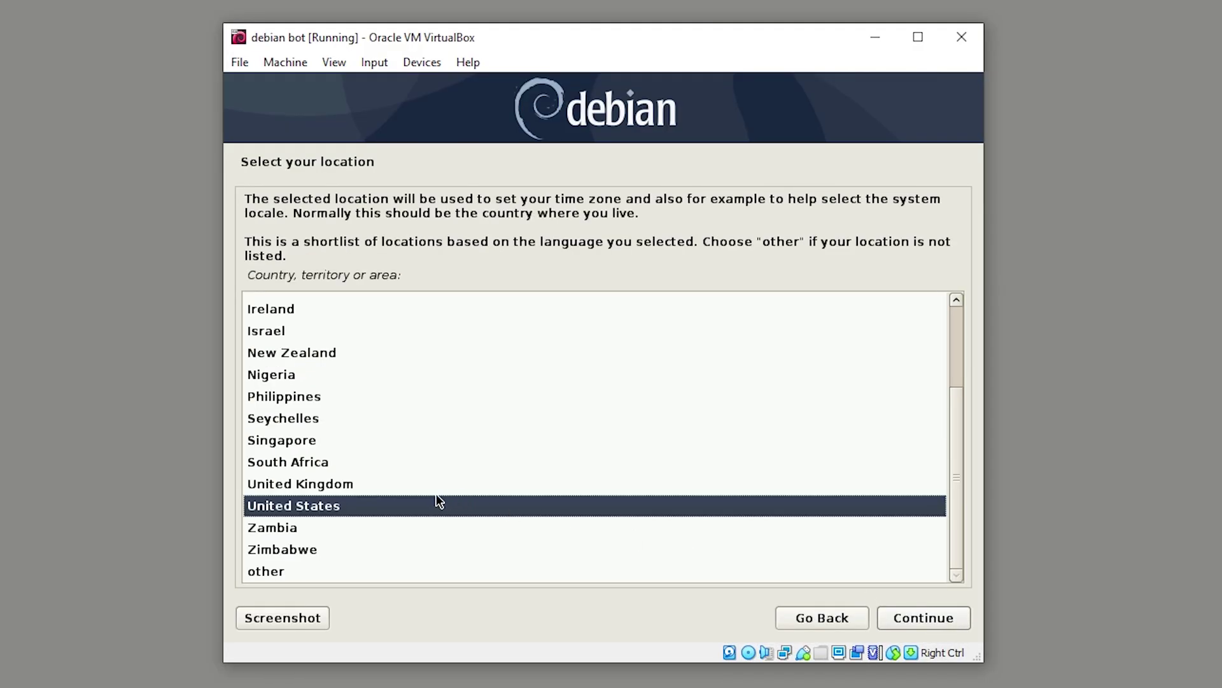
pyautogui.click(568, 491)
pyautogui.click(929, 622)
pyautogui.click(929, 622)
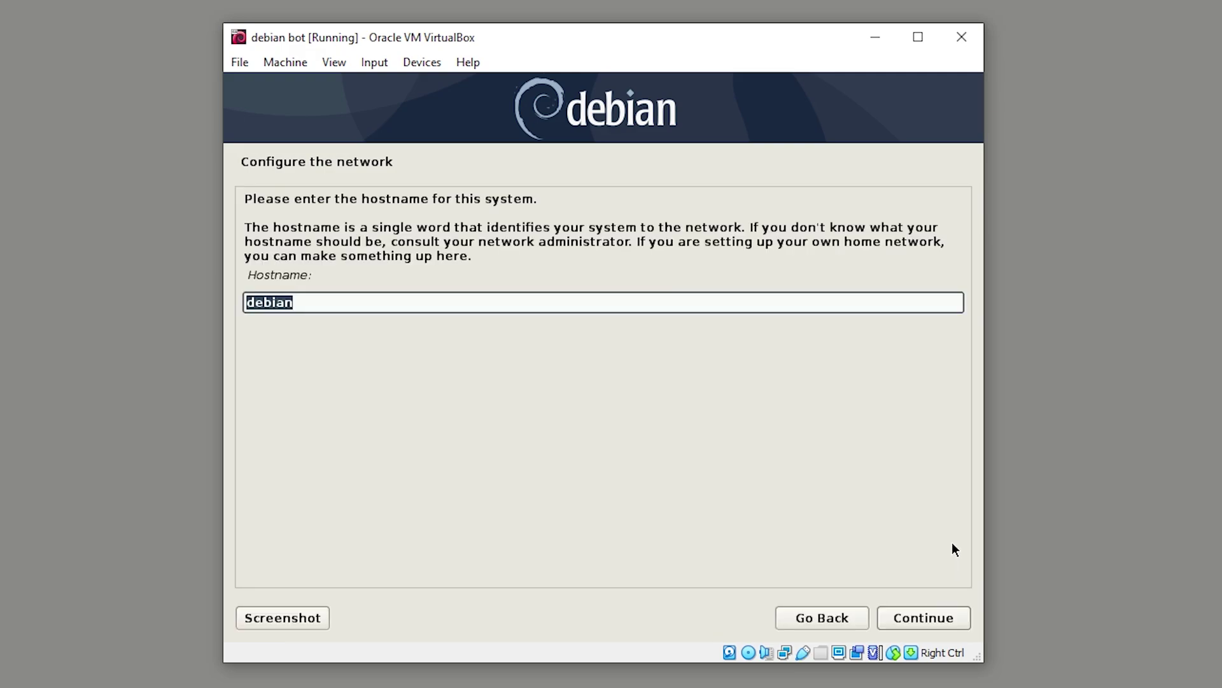
# Step: Accept debian as the hostname and leave the domain name empty
pyautogui.click(939, 621)
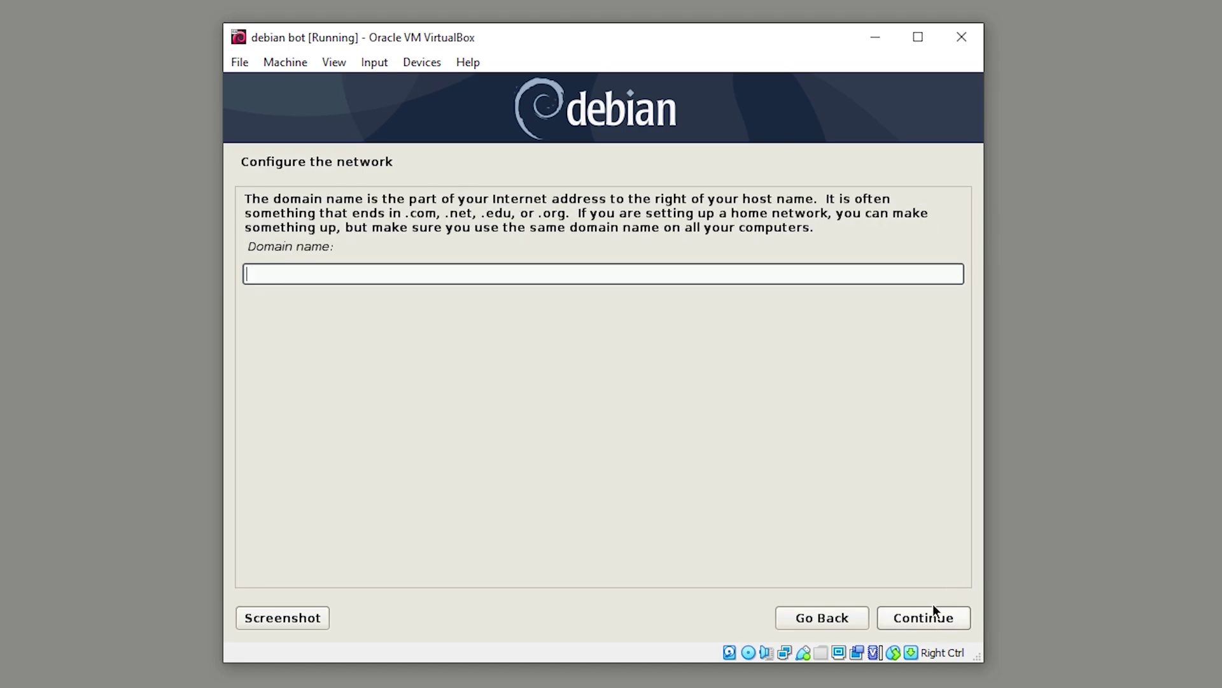
pyautogui.click(921, 613)
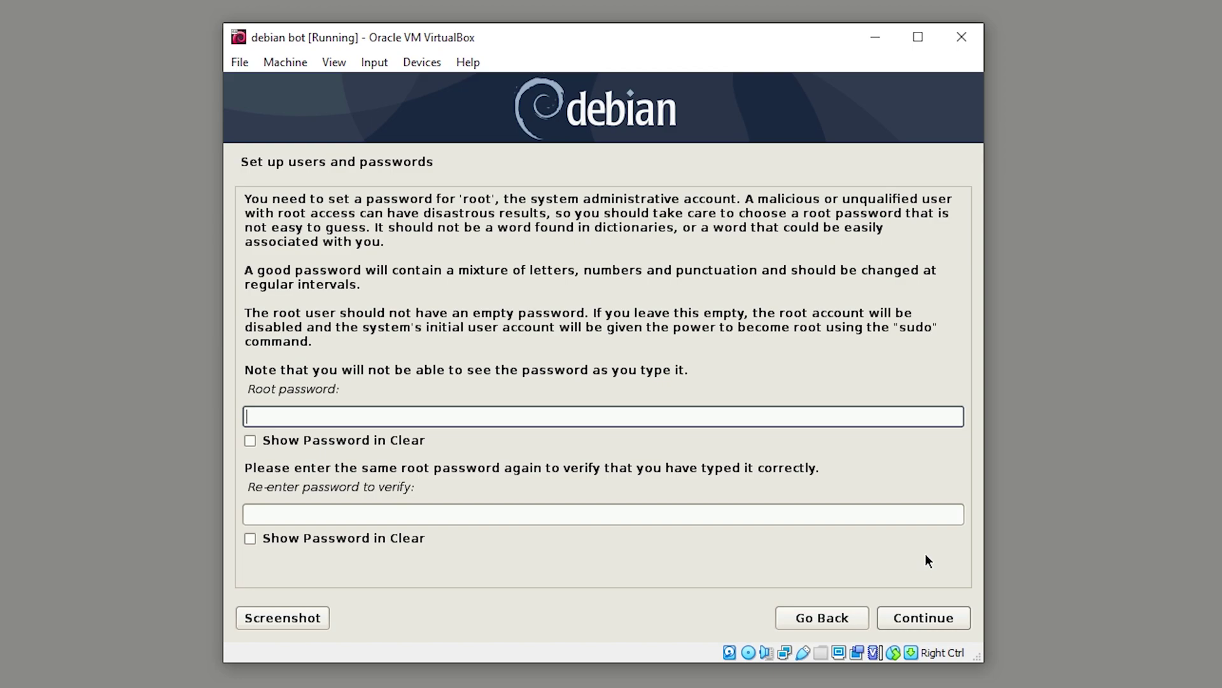
# Step: Enter the root password, repeat it for verification and submit it
pyautogui.write('●●●●●●●')
pyautogui.press('Tab')
pyautogui.press('Tab')
pyautogui.write('●●●●●●●')
pyautogui.press('Return')
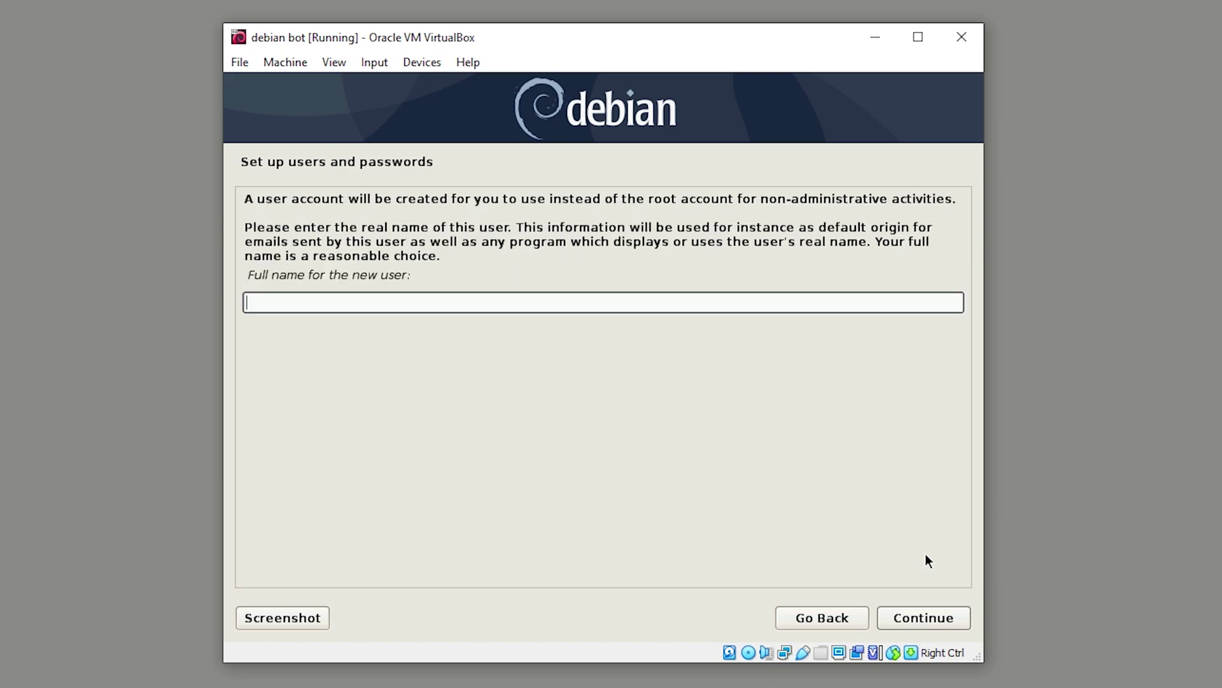
# Step: Set the new user's full name to "red" and accept red as the account's username
pyautogui.write('red')
pyautogui.press('Return')
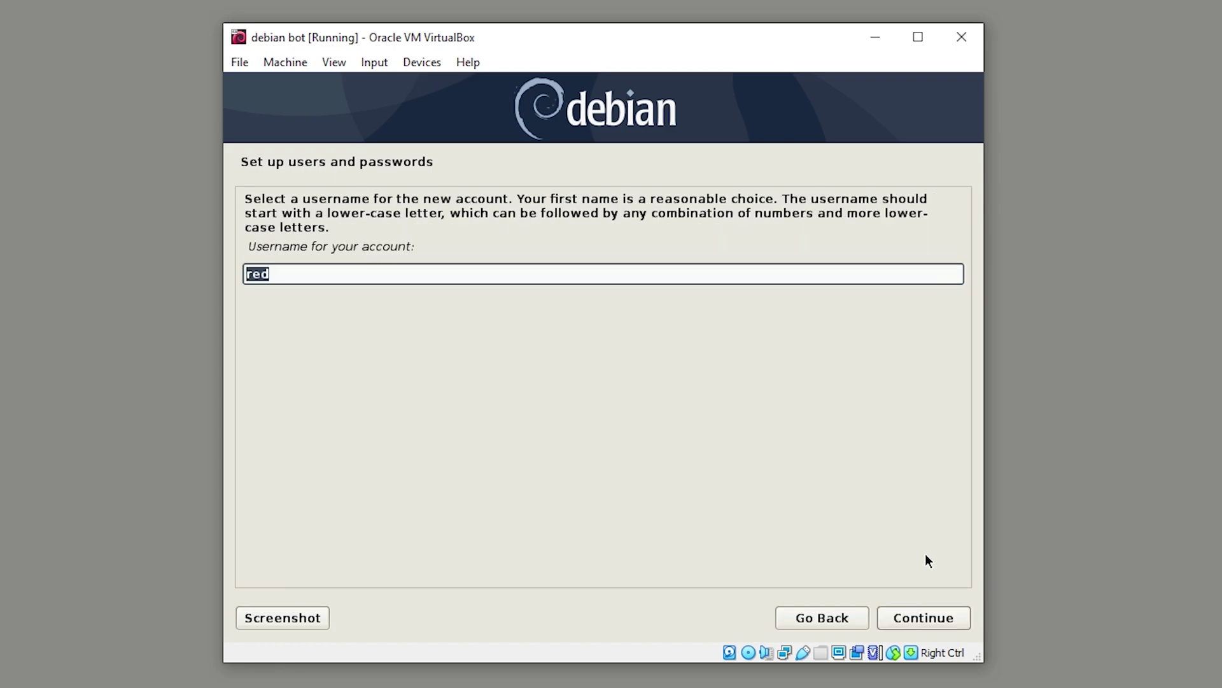
pyautogui.press('Return')
# Step: Enter the new user's account password, repeat it for verification and submit it
pyautogui.write('●●●●')
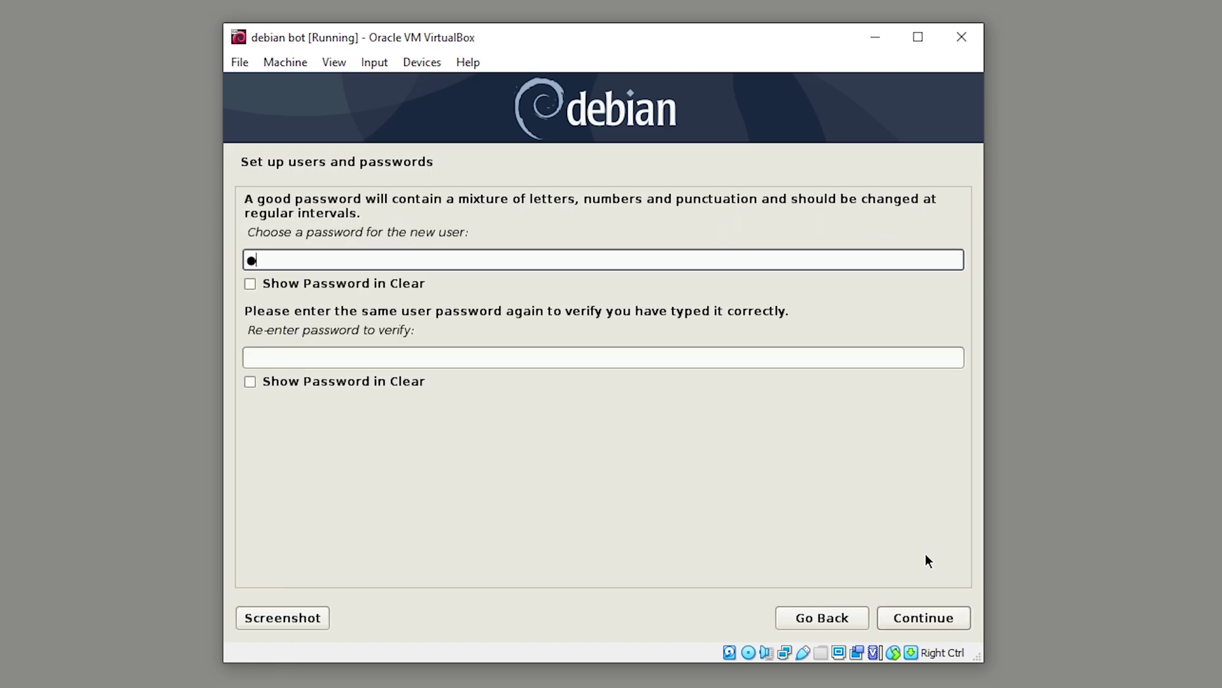
pyautogui.write('●●●')
pyautogui.press('Tab')
pyautogui.press('Tab')
pyautogui.write('●●●●●●●')
pyautogui.press('Return')
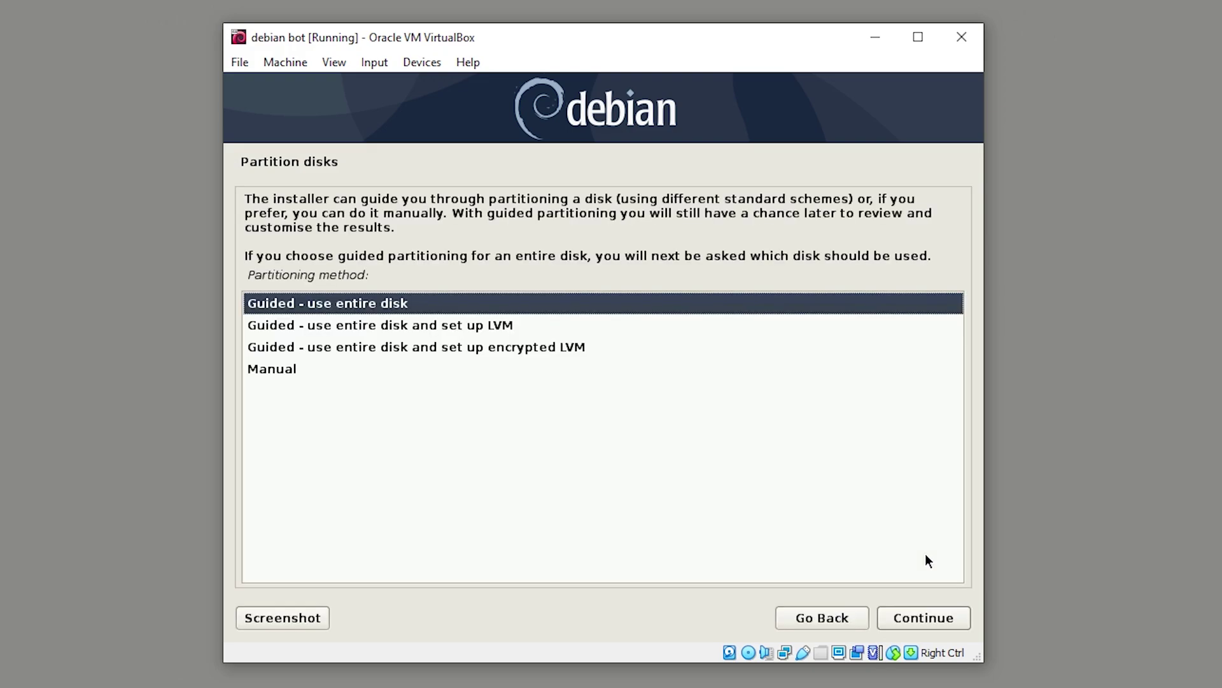
# Step: Partition the virtual hard disk with the guided entire-disk method, keeping all files in one partition
pyautogui.click(939, 624)
pyautogui.click(940, 621)
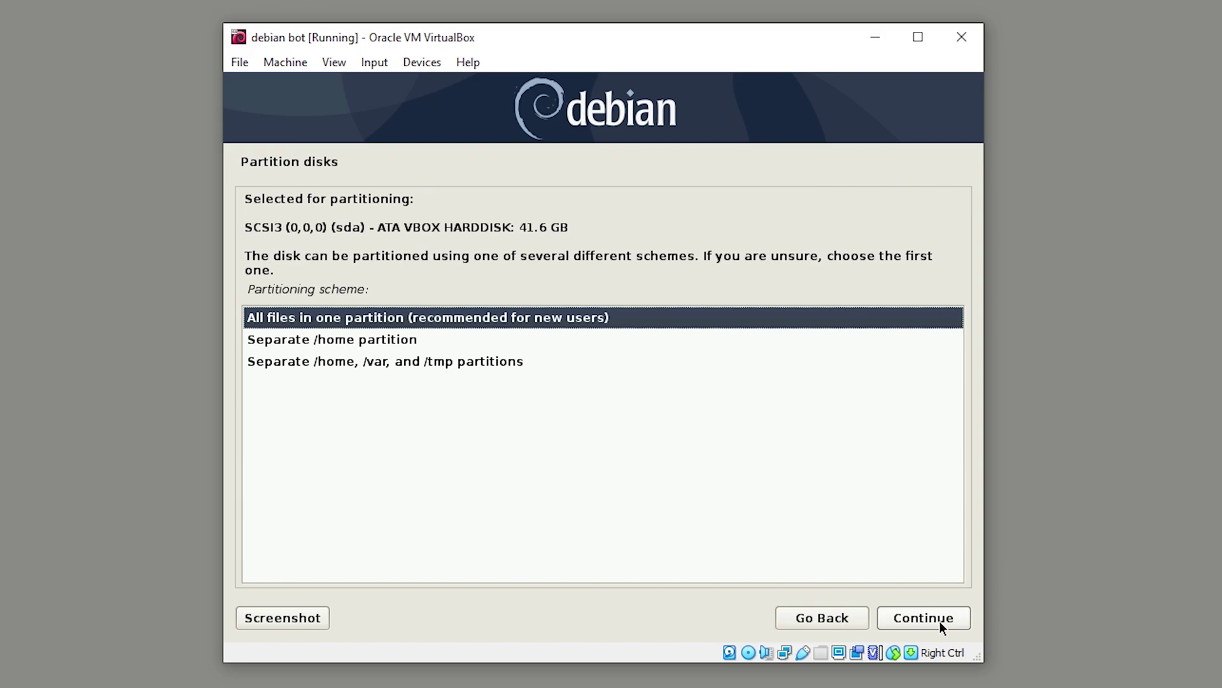
pyautogui.click(940, 621)
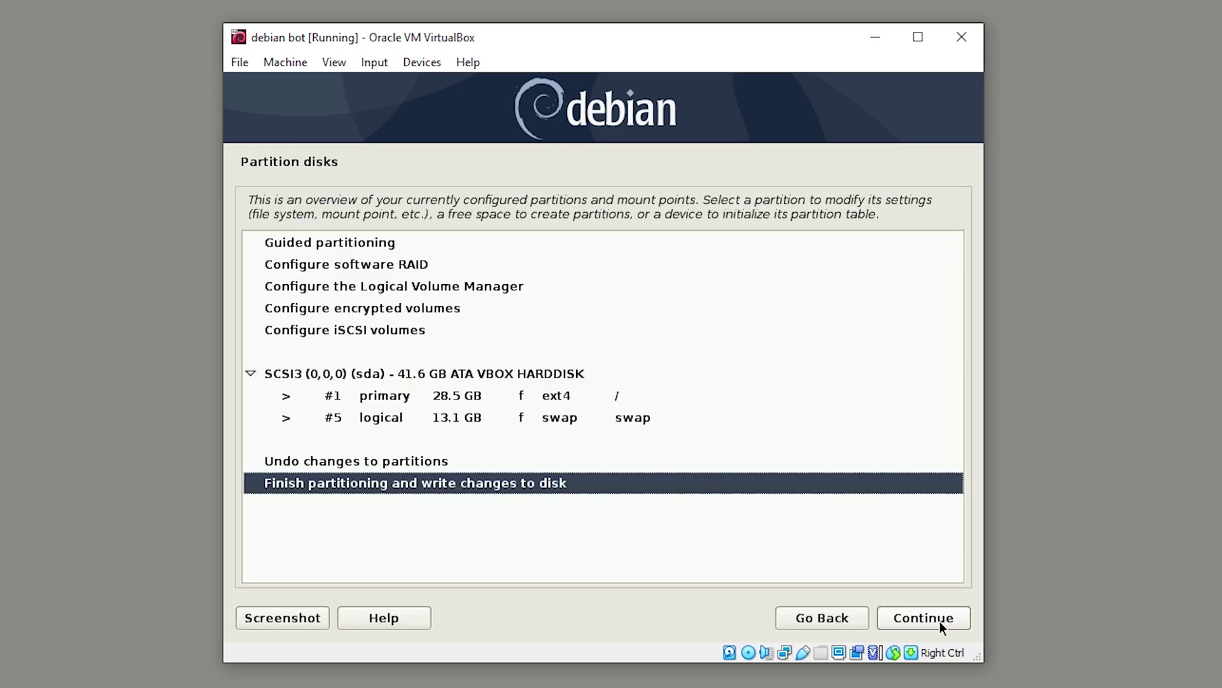
# Step: Finish the partitioning and agree to write the changes to the virtual disk
pyautogui.click(940, 621)
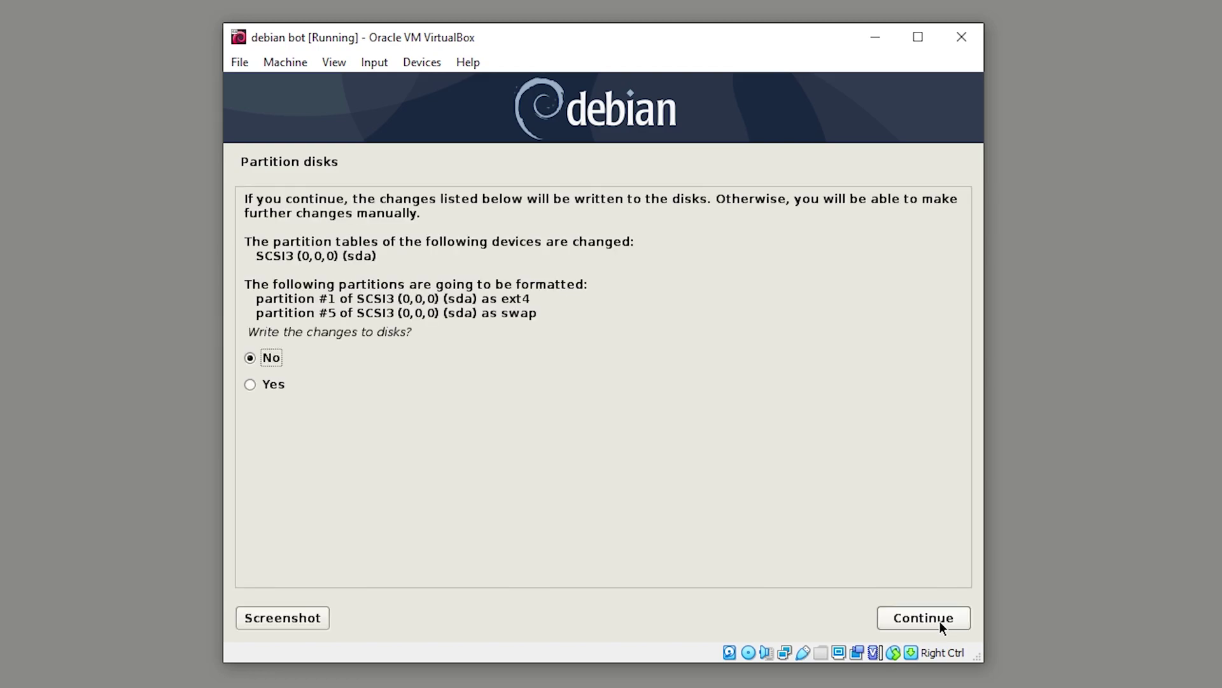
pyautogui.click(275, 385)
pyautogui.click(916, 614)
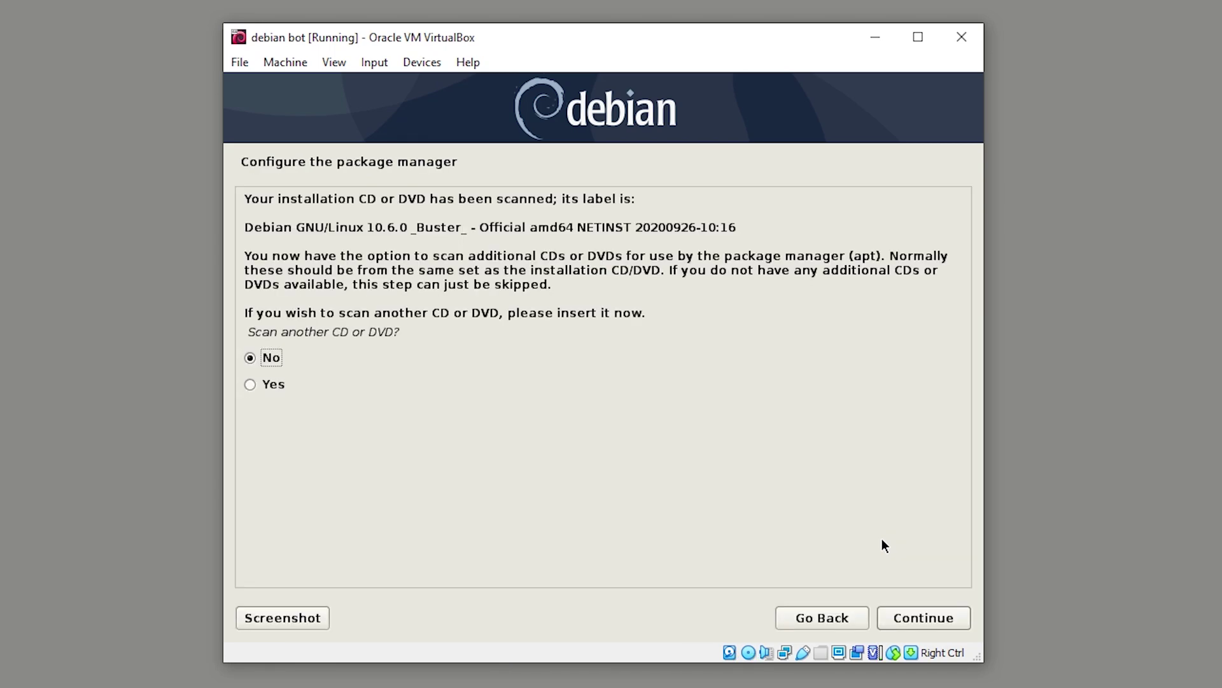
# Step: Configure the package manager without scanning another CD, using the United Kingdom as archive mirror country and accepting the remaining defaults
pyautogui.click(909, 616)
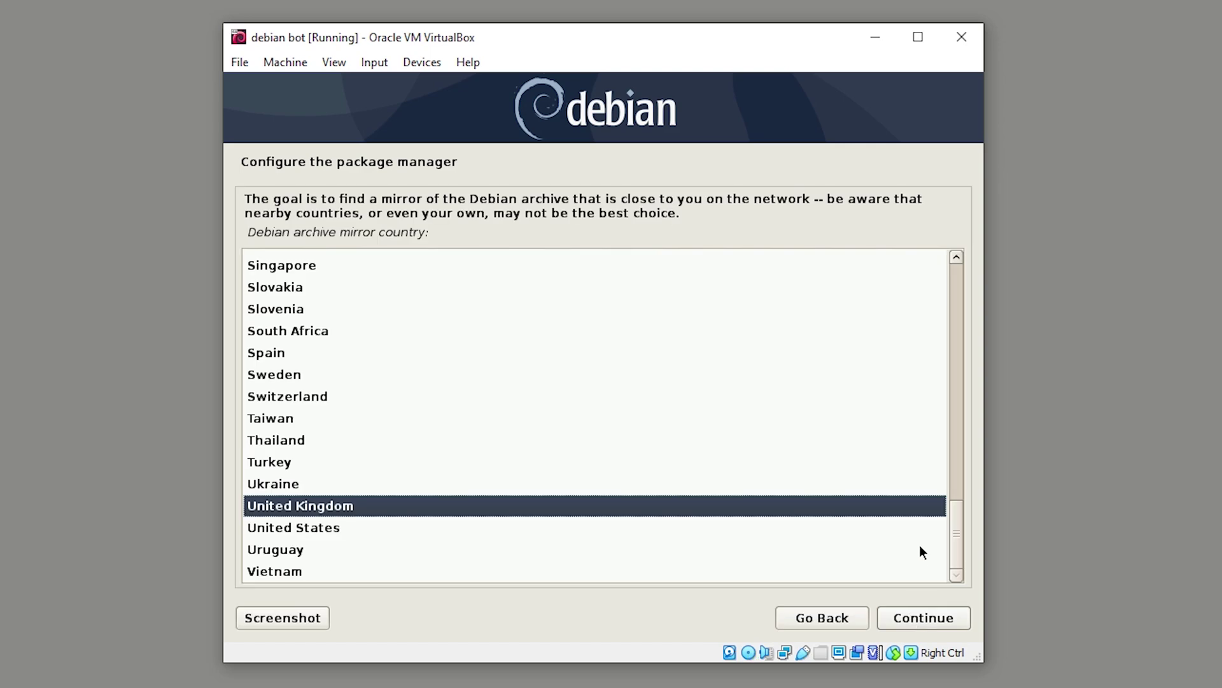
pyautogui.click(936, 616)
pyautogui.click(936, 616)
pyautogui.click(936, 616)
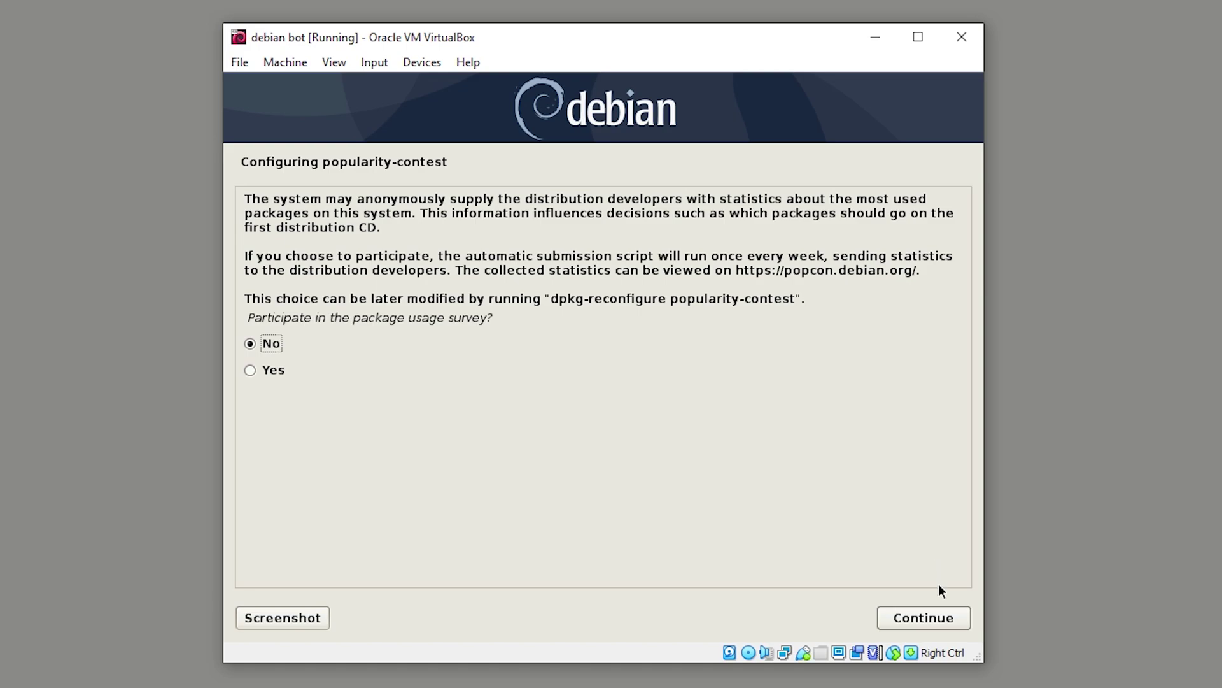
# Step: Decline the package usage survey and install only the SSH server and standard system utilities, without the desktop environment or print server
pyautogui.click(931, 617)
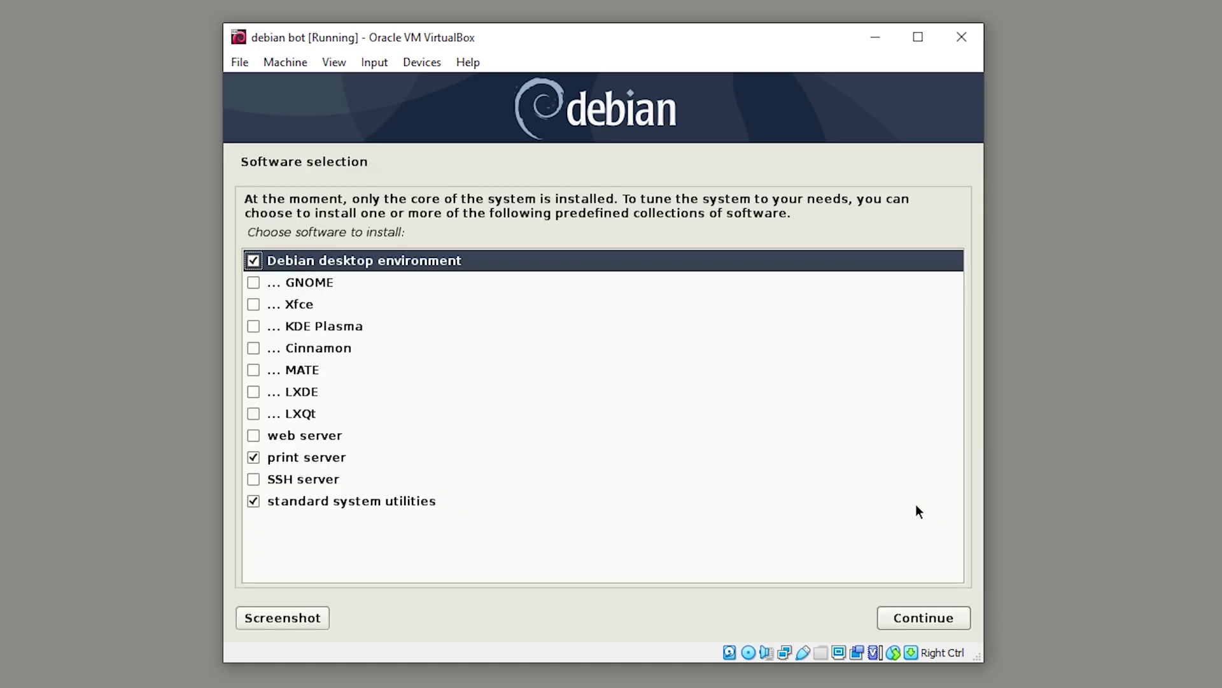
pyautogui.click(270, 261)
pyautogui.click(254, 456)
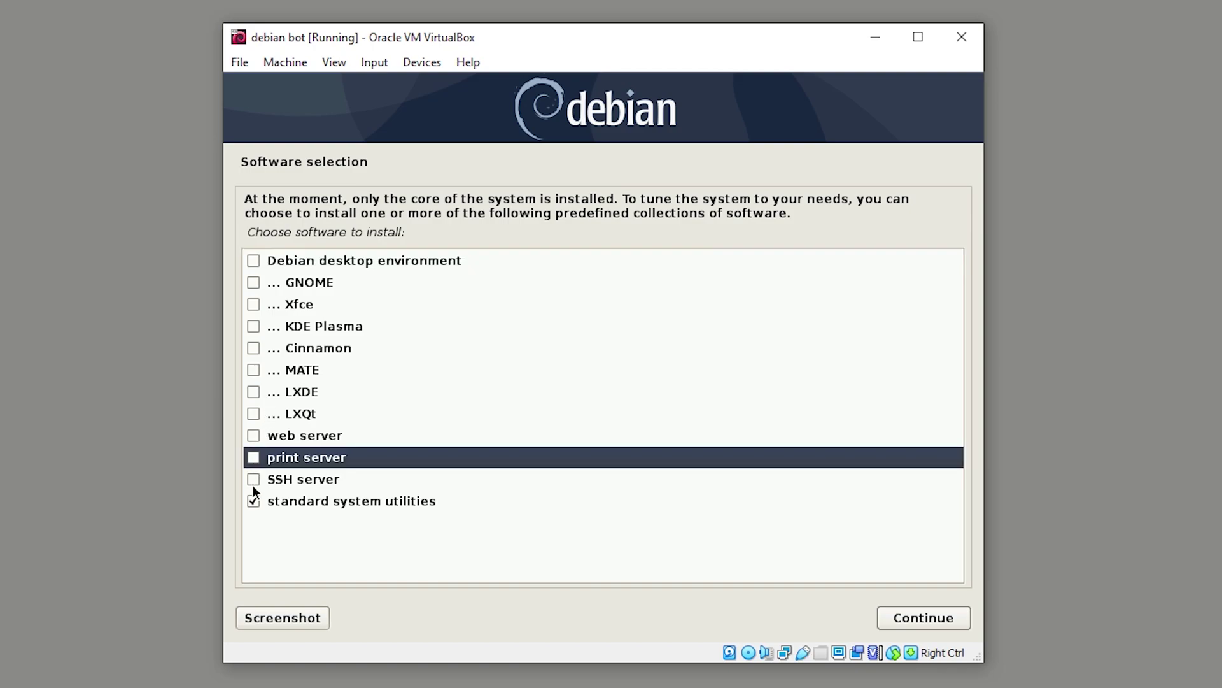
pyautogui.click(254, 484)
pyautogui.click(896, 618)
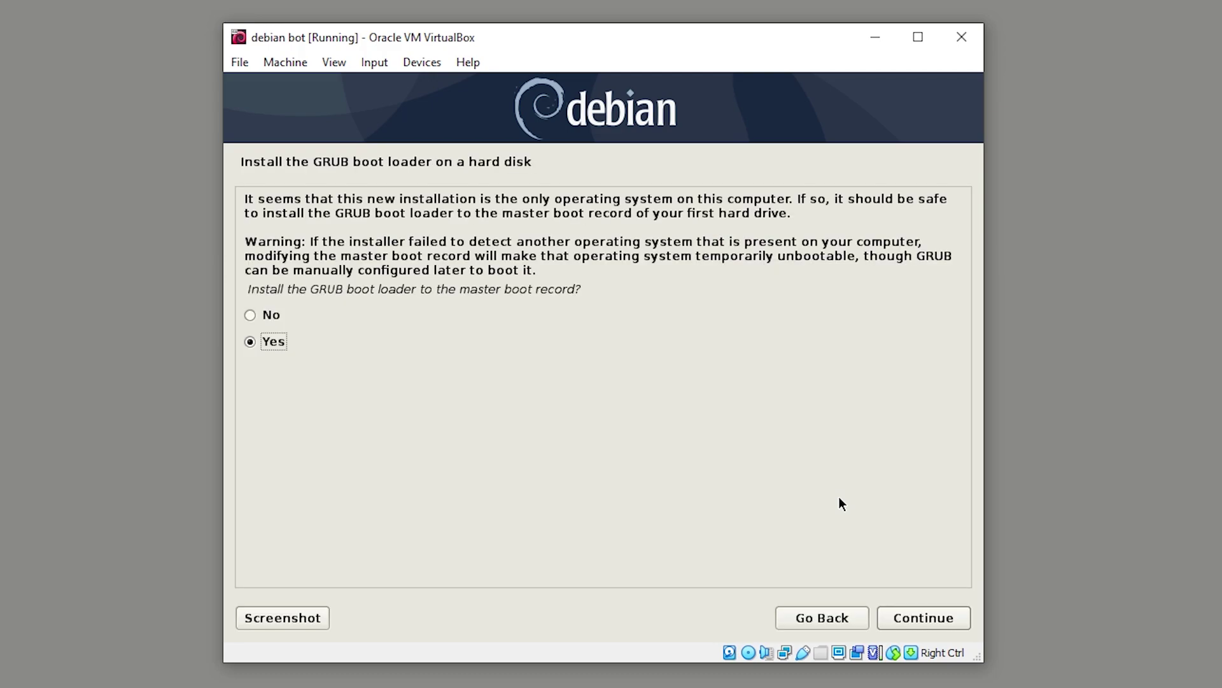
# Step: Install the GRUB boot loader to the master boot record on the /dev/sda device
pyautogui.click(930, 621)
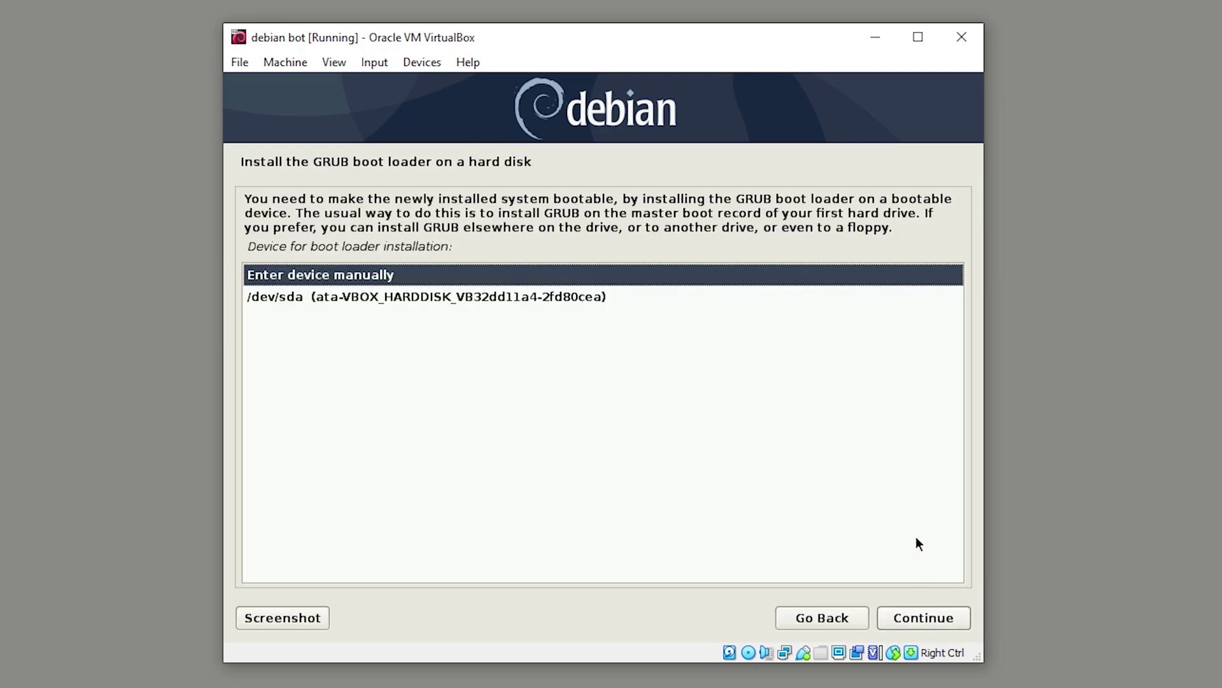
pyautogui.press('Down')
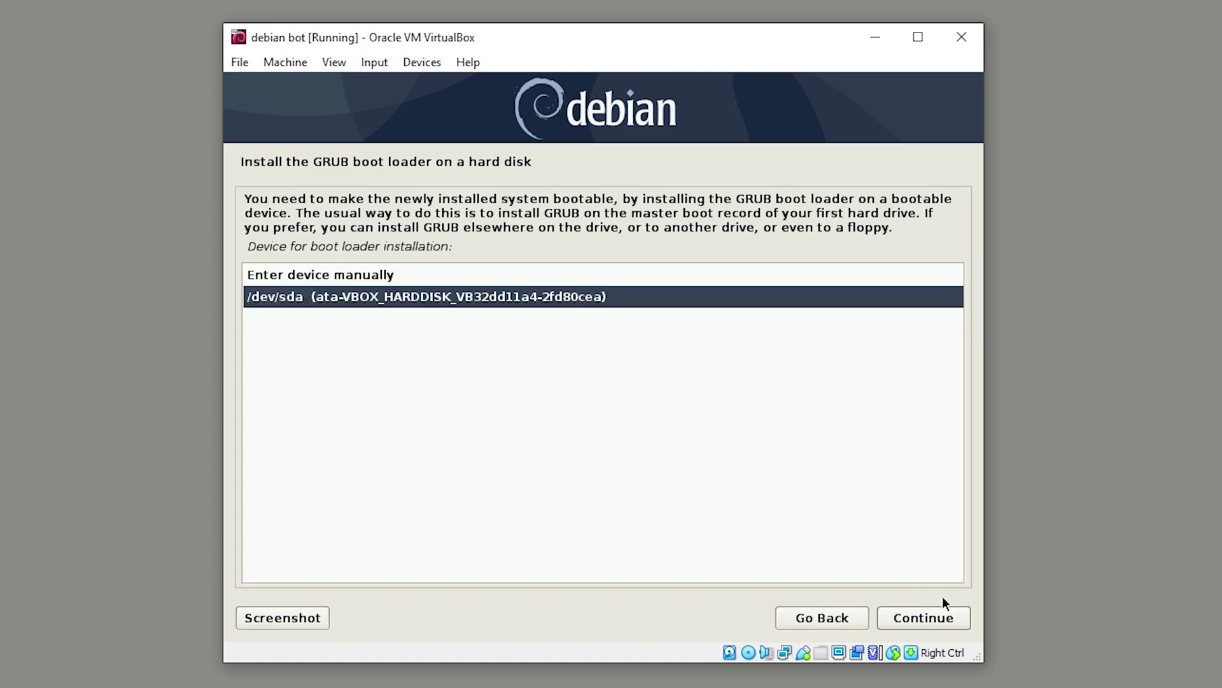
pyautogui.click(950, 616)
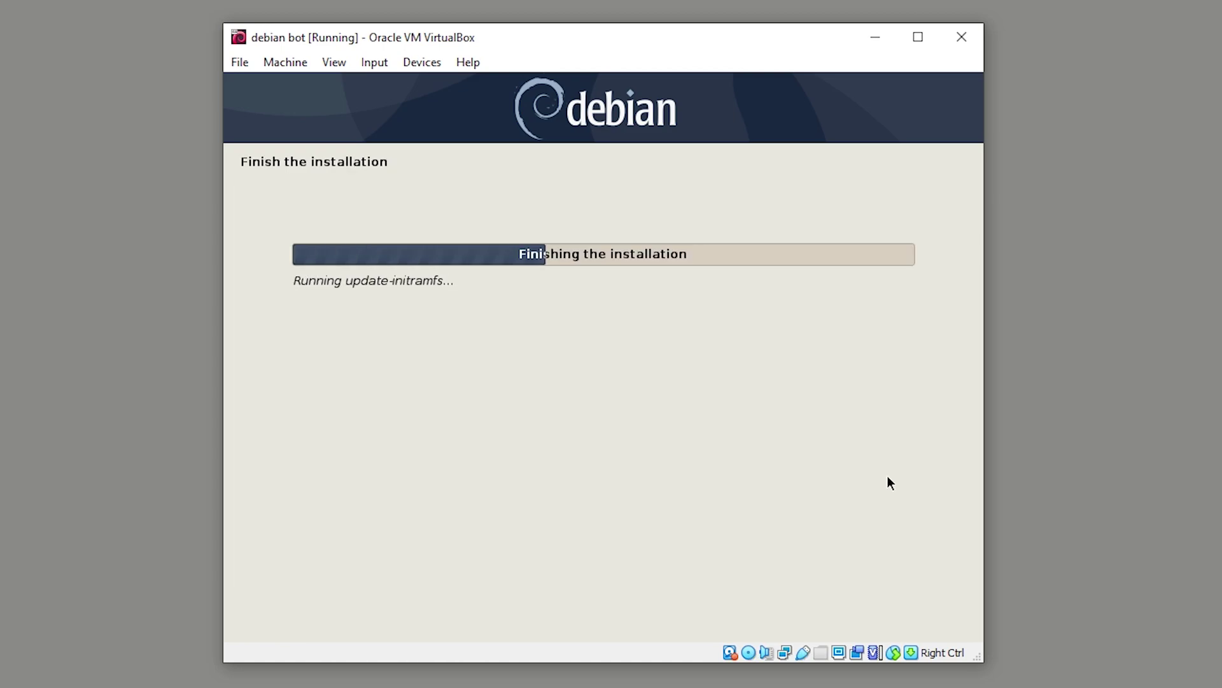
# Step: Log in at the virtual machine's console as red with the account password
pyautogui.press('Return')
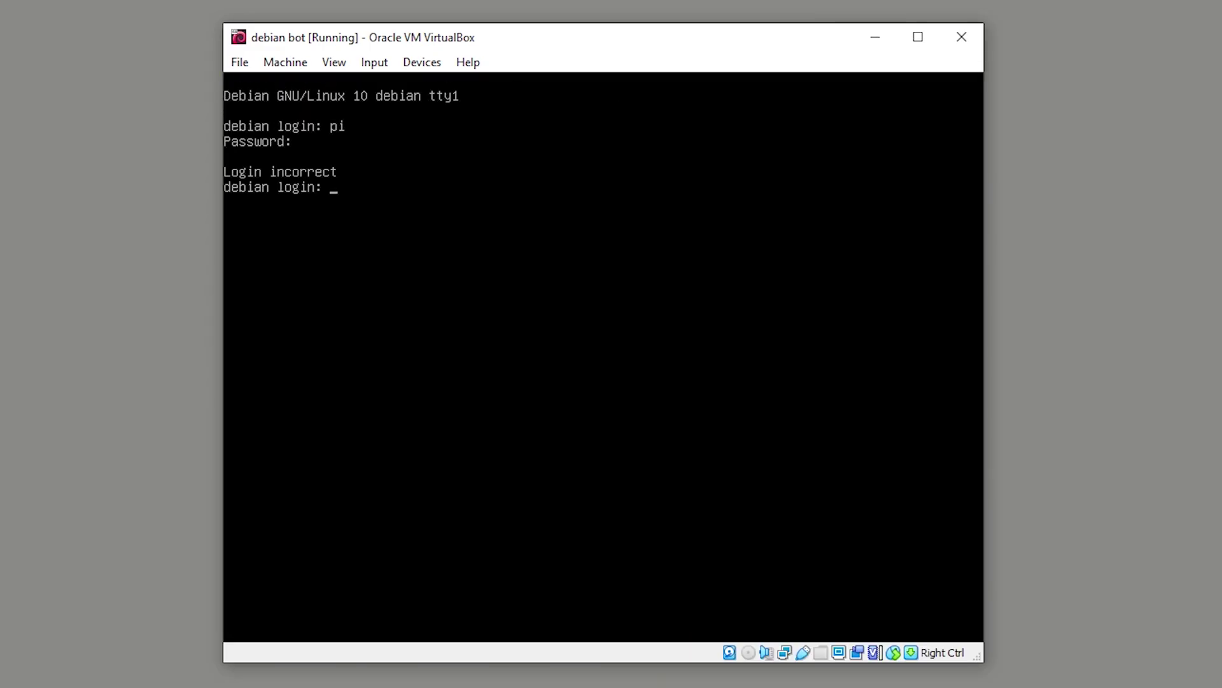
pyautogui.write('red')
pyautogui.press('Return')
pyautogui.press('Return')
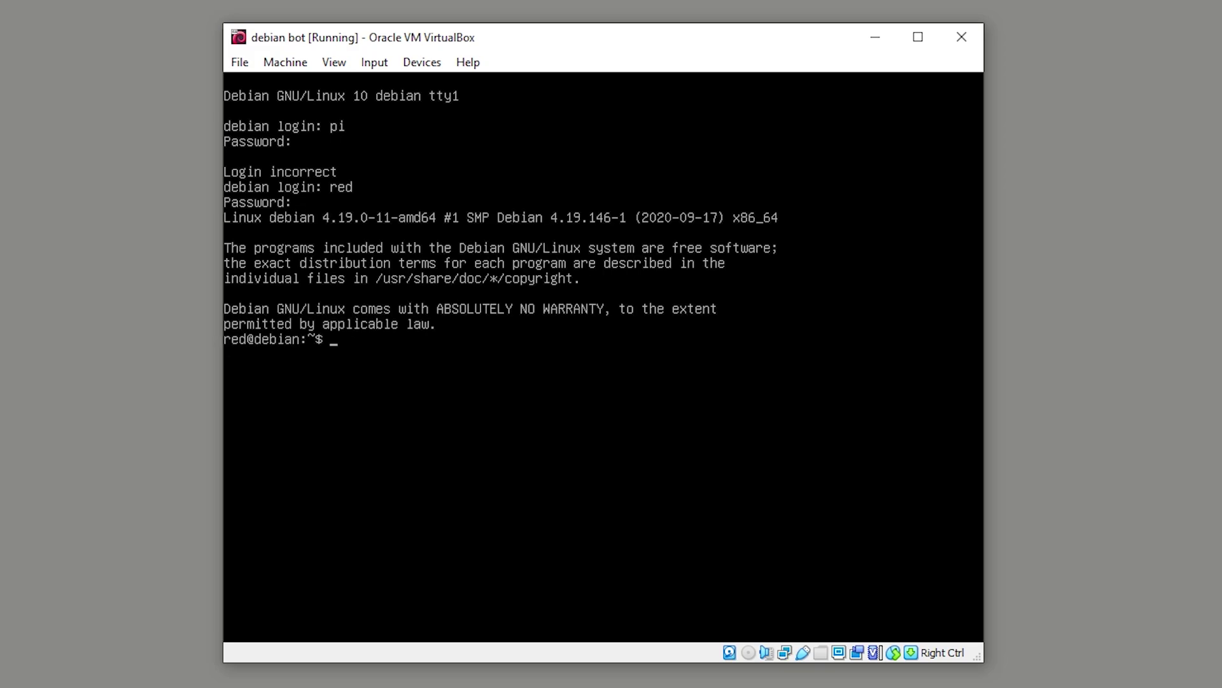
# Step: Look up the virtual machine's network addresses with the ip address command
pyautogui.press('Return')
pyautogui.press('Return')
pyautogui.press('Return')
pyautogui.write('ip addres')
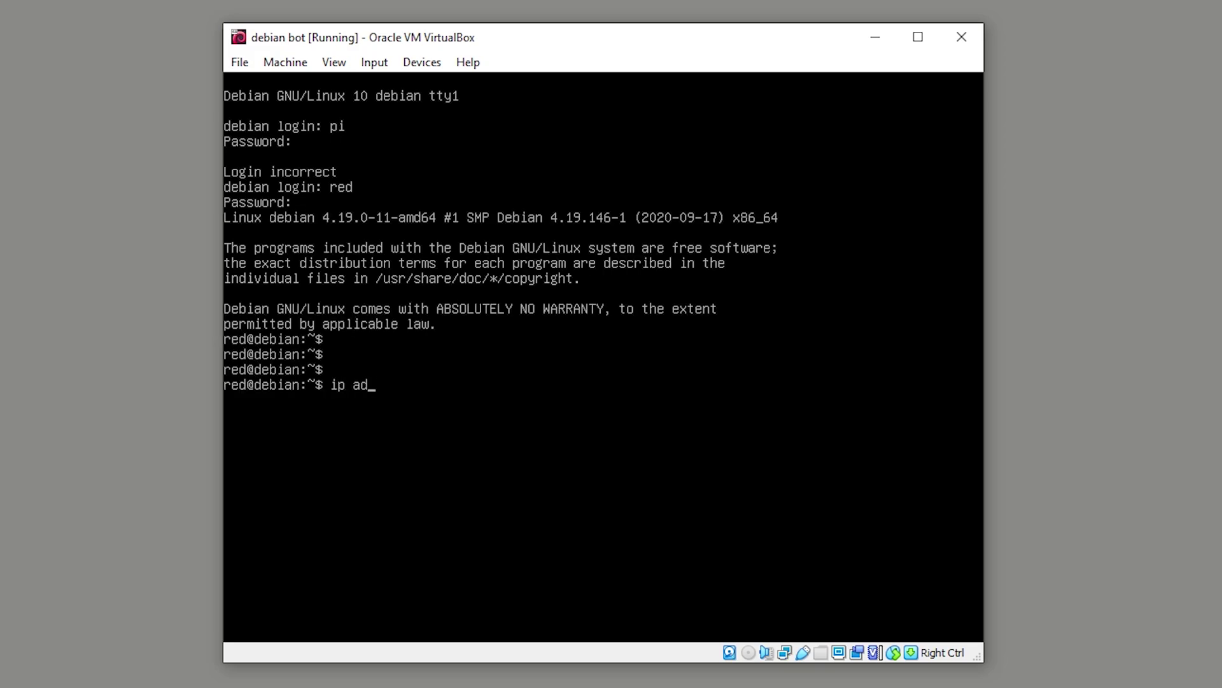
pyautogui.write('s')
pyautogui.press('Return')
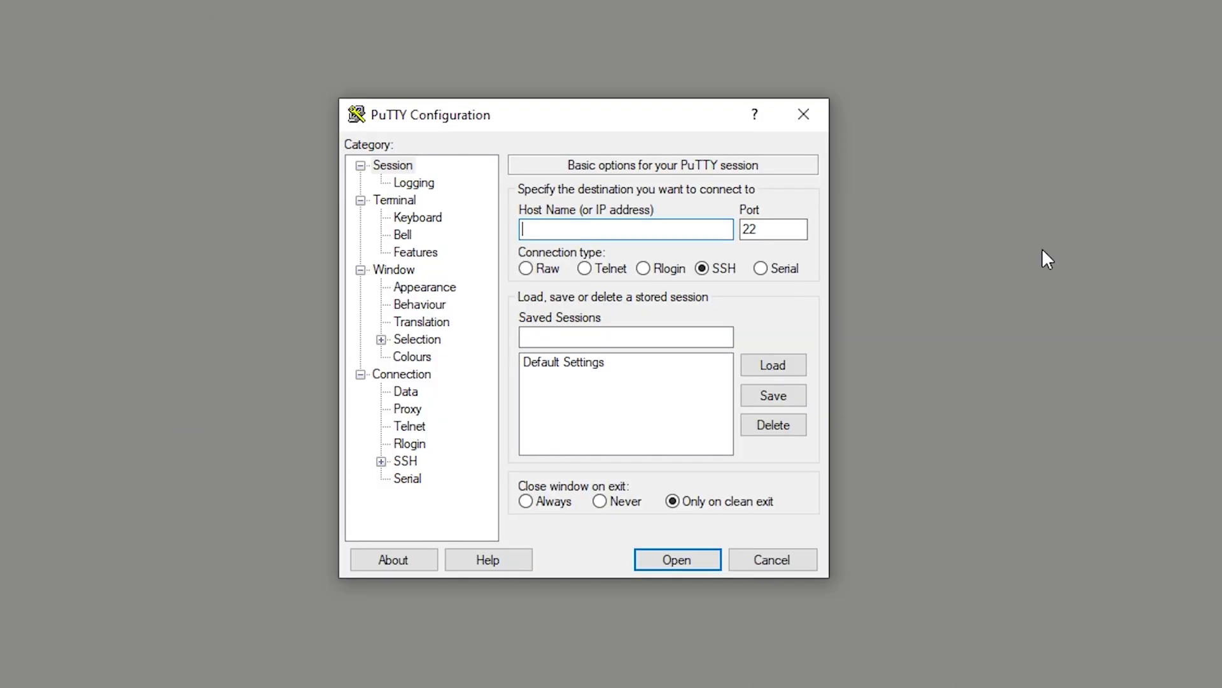
# Step: Open an SSH session to 192.168.0.49 on port 22 in PuTTY and log in as red with the account password
pyautogui.write('192.168.0.49')
pyautogui.press('Return')
pyautogui.write('red')
pyautogui.press('Return')
pyautogui.press('Return')
pyautogui.press('Return')
pyautogui.press('Return')
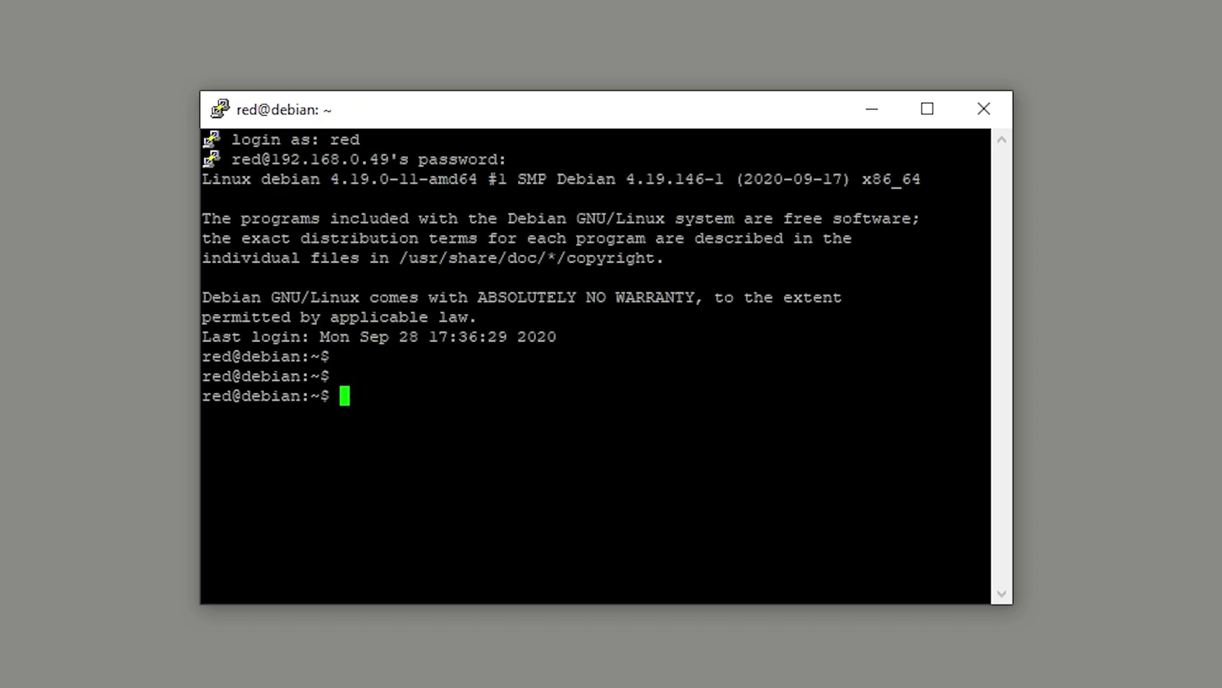
pyautogui.press('Return')
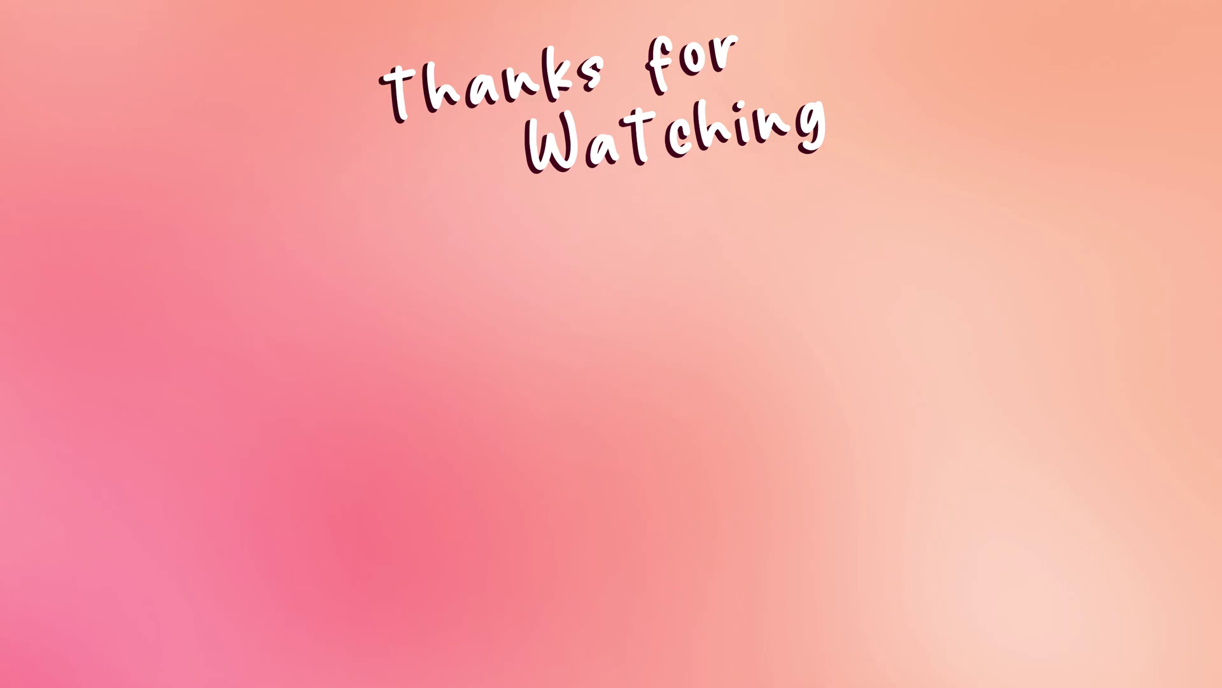